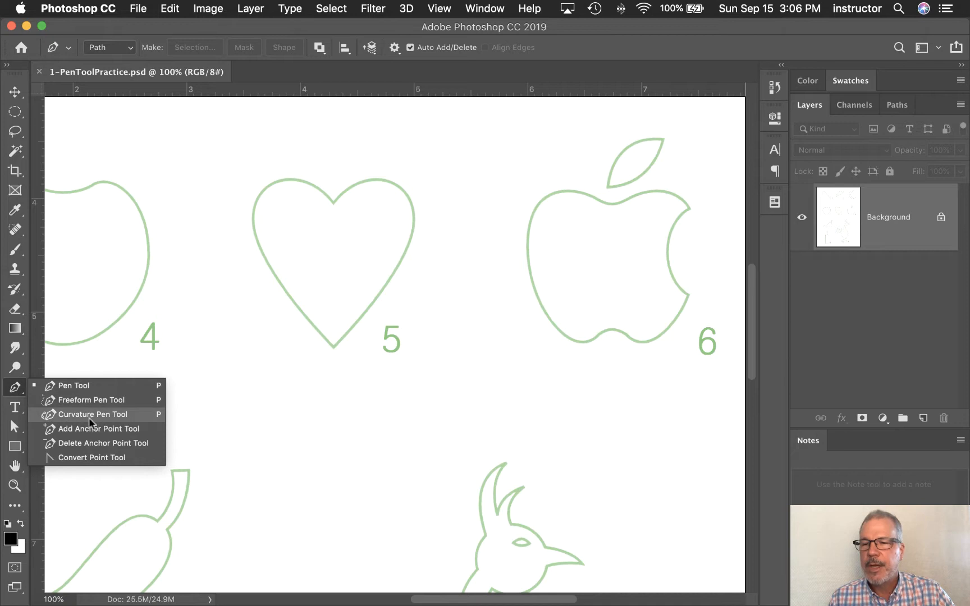
Trace heart 5 as a rough closed path with the Curvature Pen Tool, placing anchors on both lobes, both sides, the tip and the notch
left_click(83, 417)
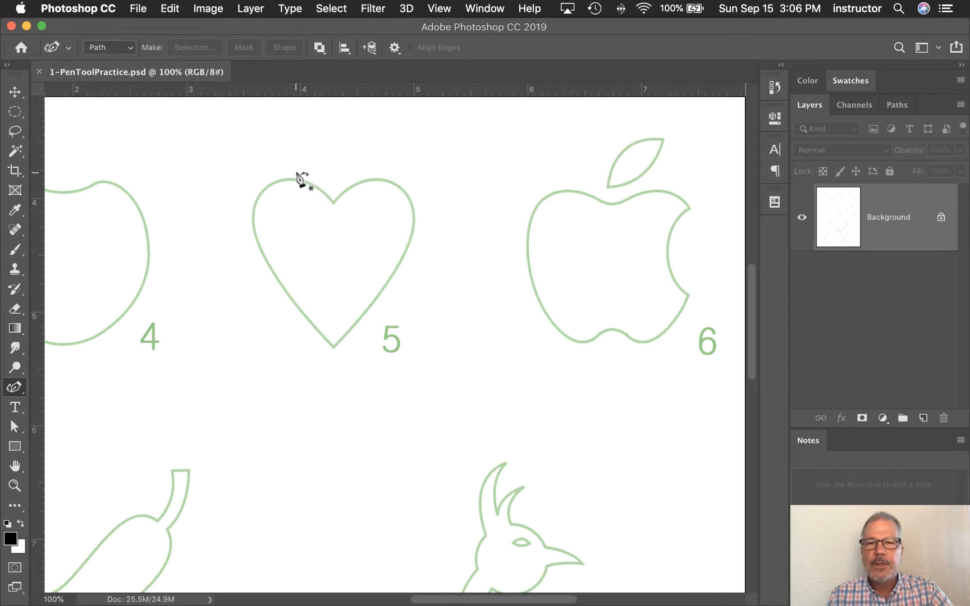
left_click(384, 179)
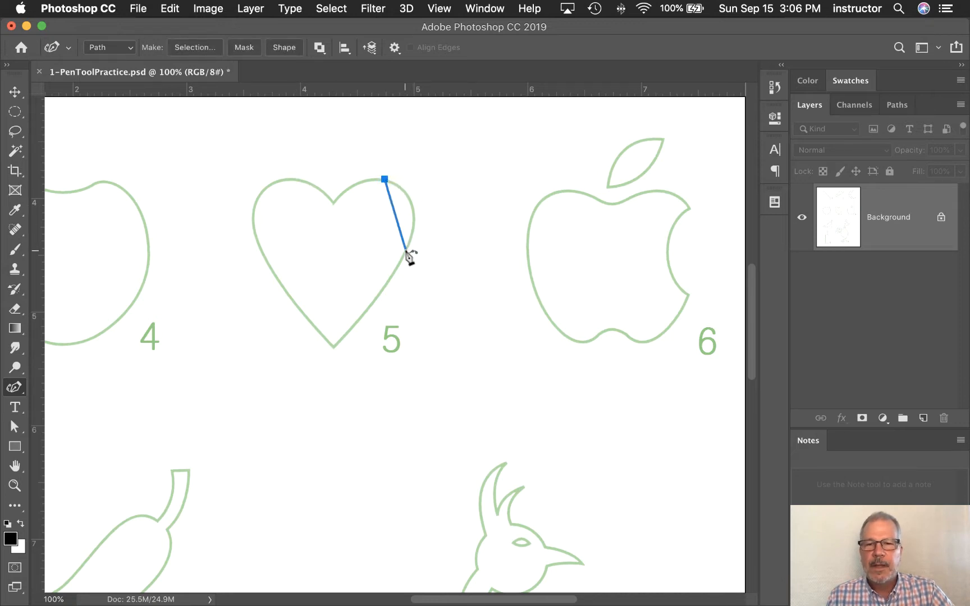
left_click_drag(405, 251, 350, 339)
left_click(332, 345)
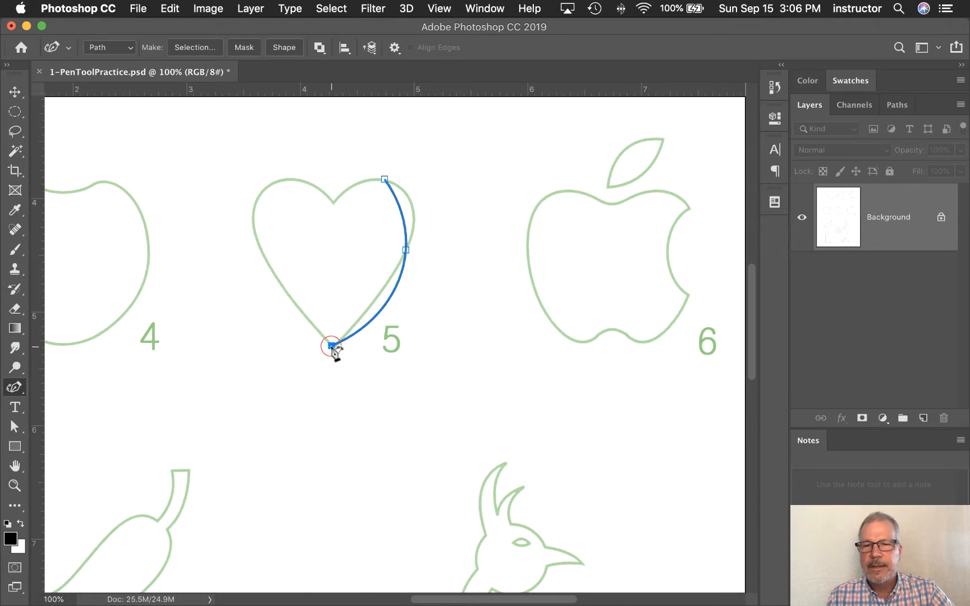
left_click_drag(263, 254, 275, 183)
left_click(279, 178)
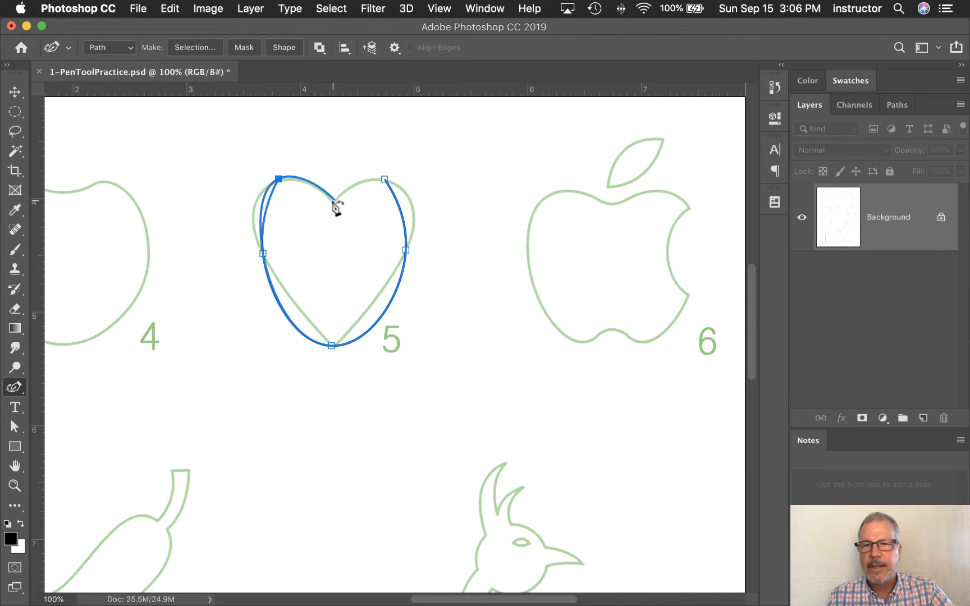
left_click(333, 201)
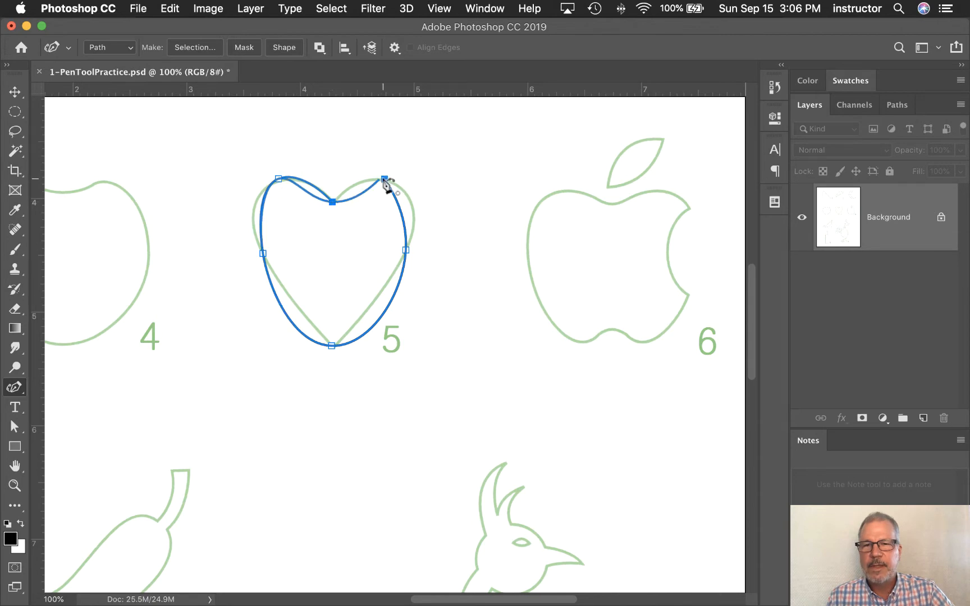
left_click(385, 179)
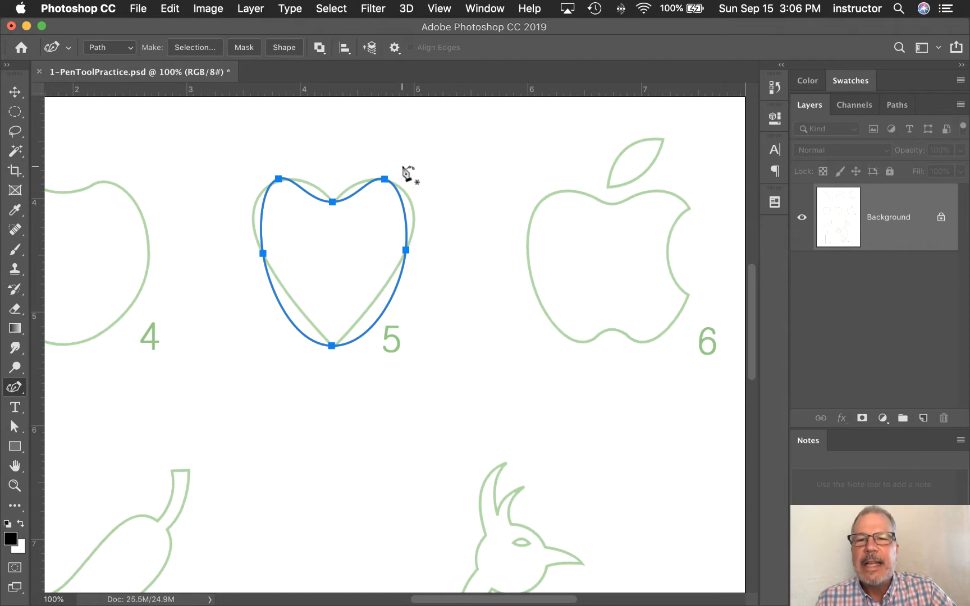
Check the Rubber Band setting in the path options
left_click(395, 49)
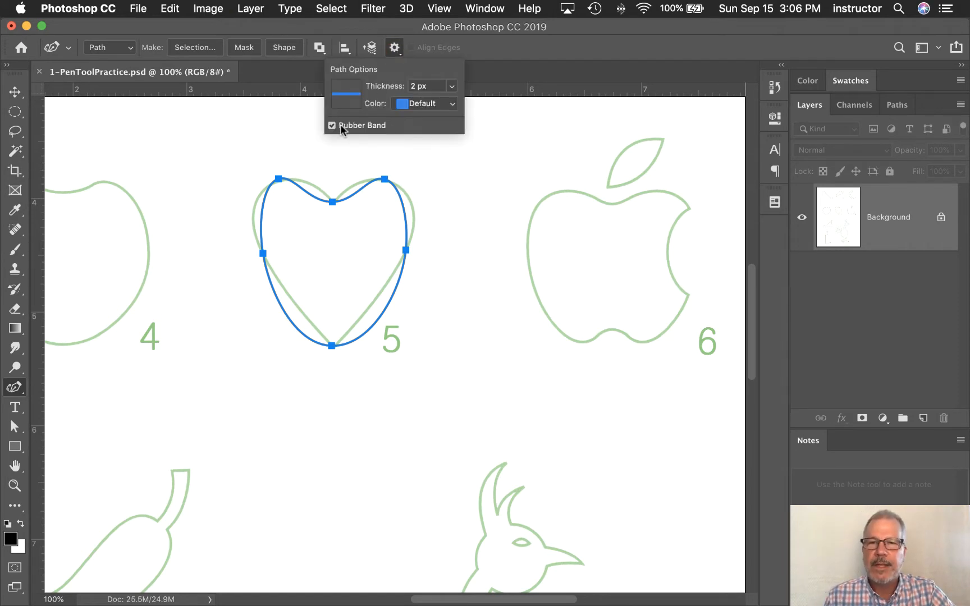
left_click(503, 58)
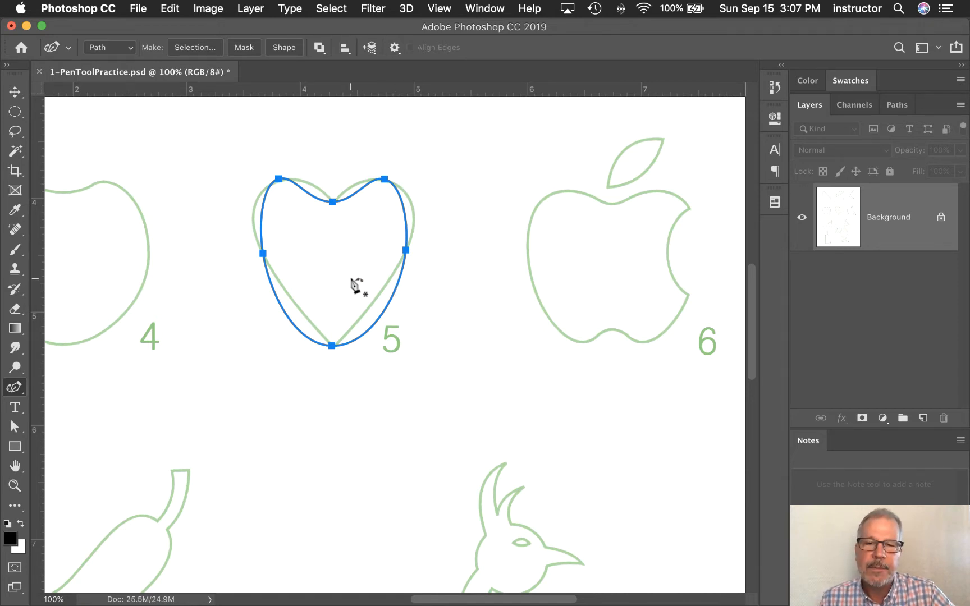
Convert the heart's bottom tip and top notch to corner points, and refit its right side with a moved anchor and an added one
left_click(332, 346, "alt")
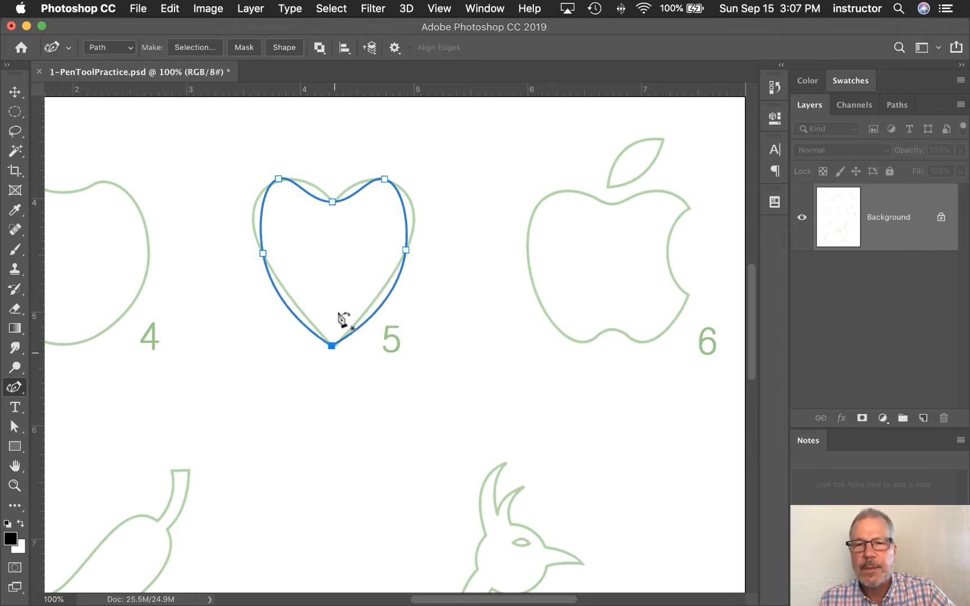
left_click(332, 201, "alt")
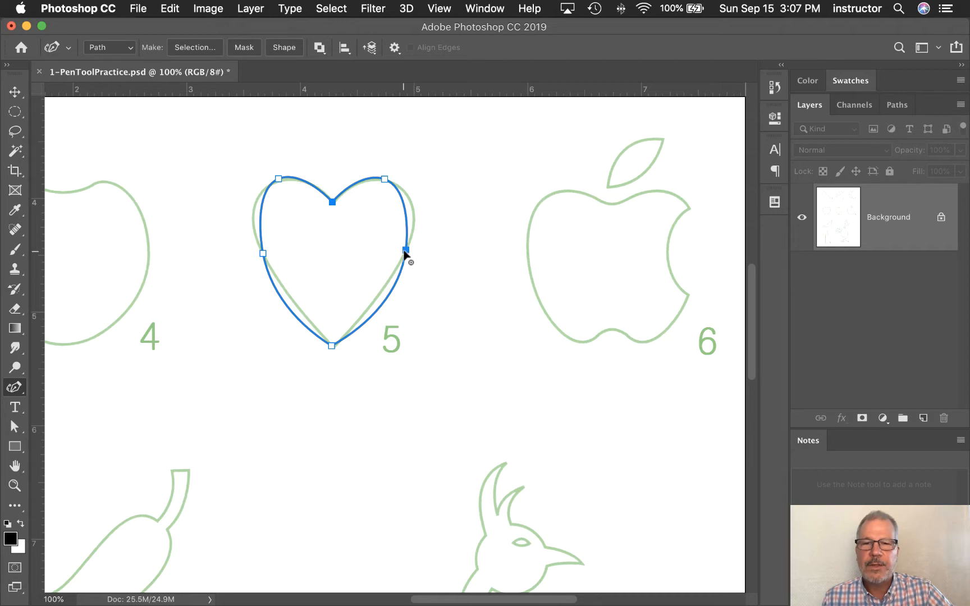
mouse_move(406, 253)
left_mouse_down()
mouse_move(414, 215)
mouse_move(406, 267)
left_mouse_up()
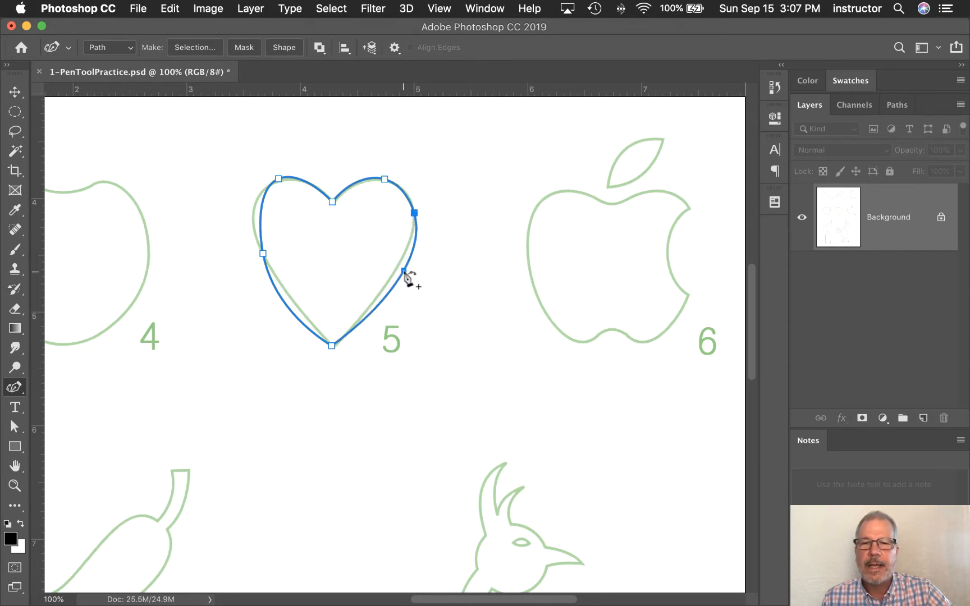
left_click(395, 271)
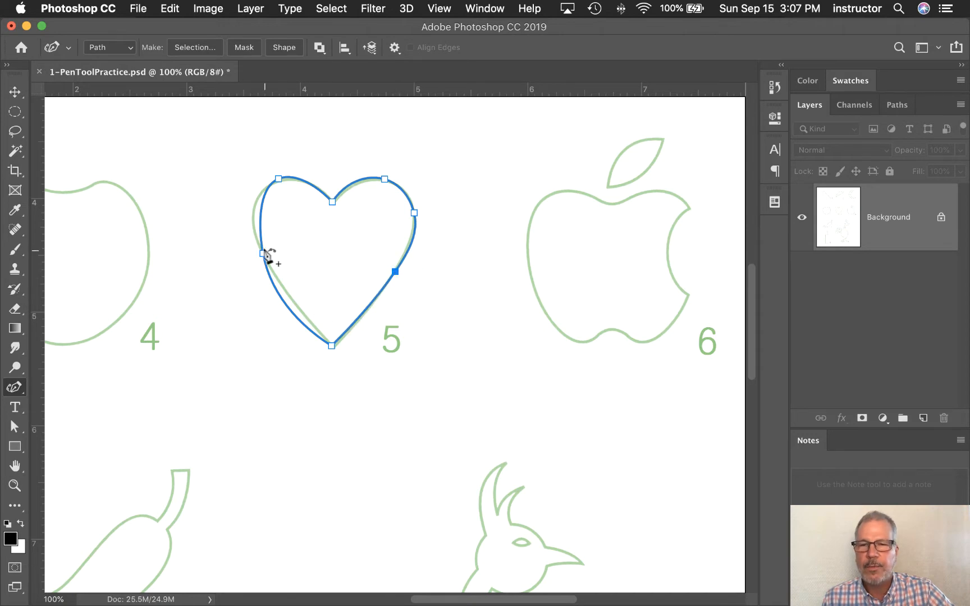
Refit the heart's left side using moved anchors and an added lower one, and nudge the lower-right anchor and bottom tip onto the outline
left_click_drag(263, 254, 252, 216)
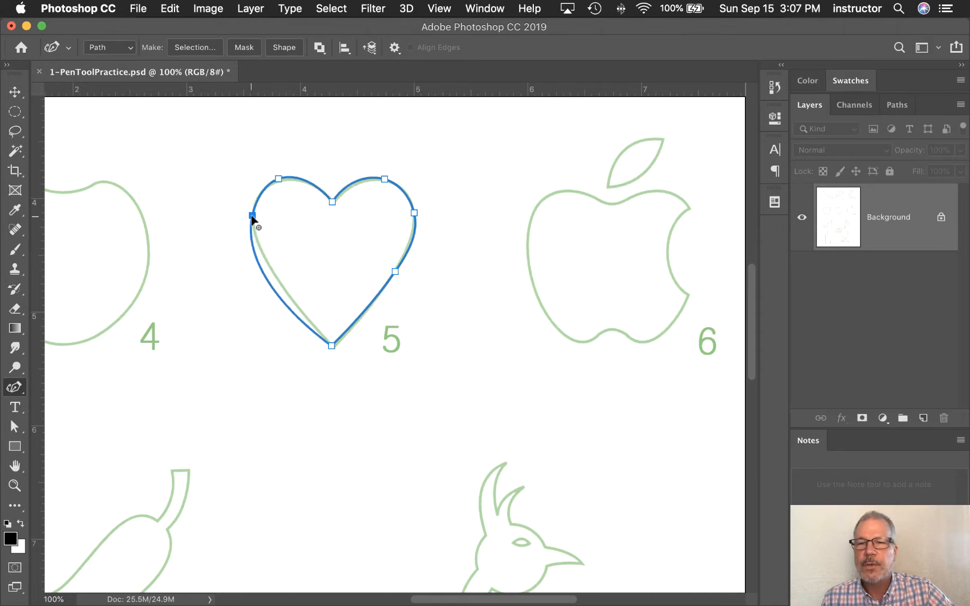
left_click_drag(278, 178, 282, 180)
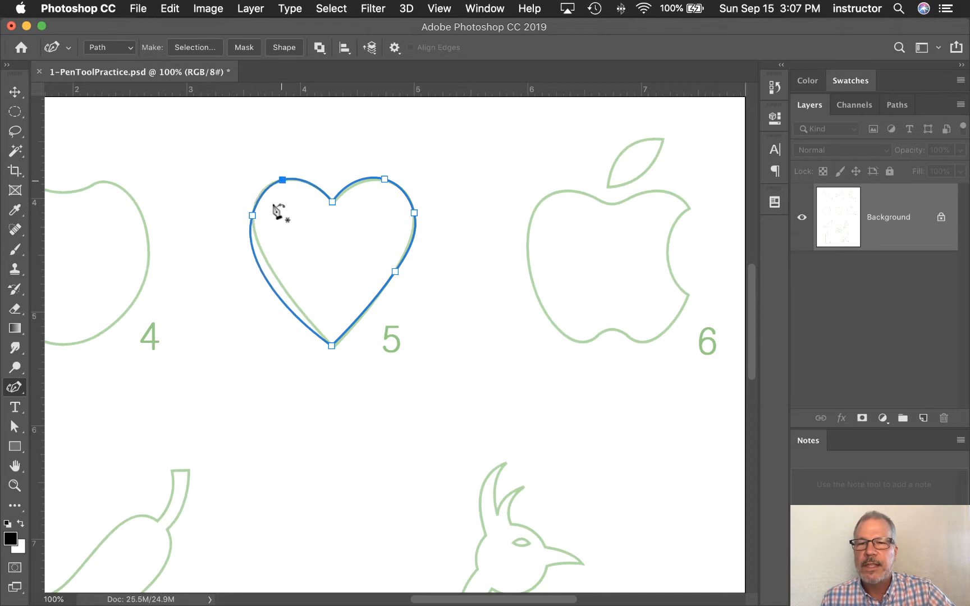
left_click_drag(271, 288, 284, 288)
left_click_drag(253, 216, 257, 209)
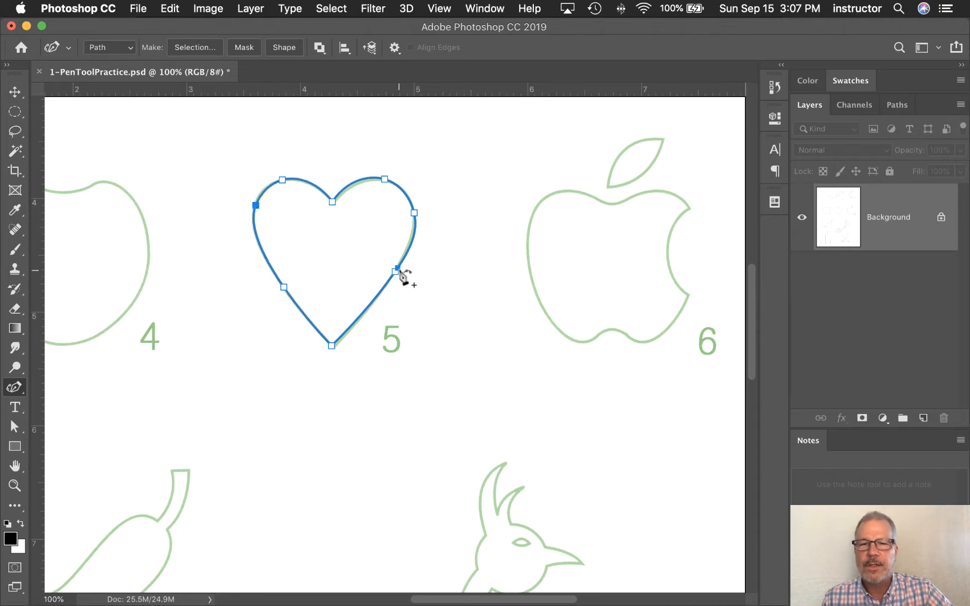
left_click_drag(395, 272, 395, 276)
left_click_drag(333, 347, 335, 351)
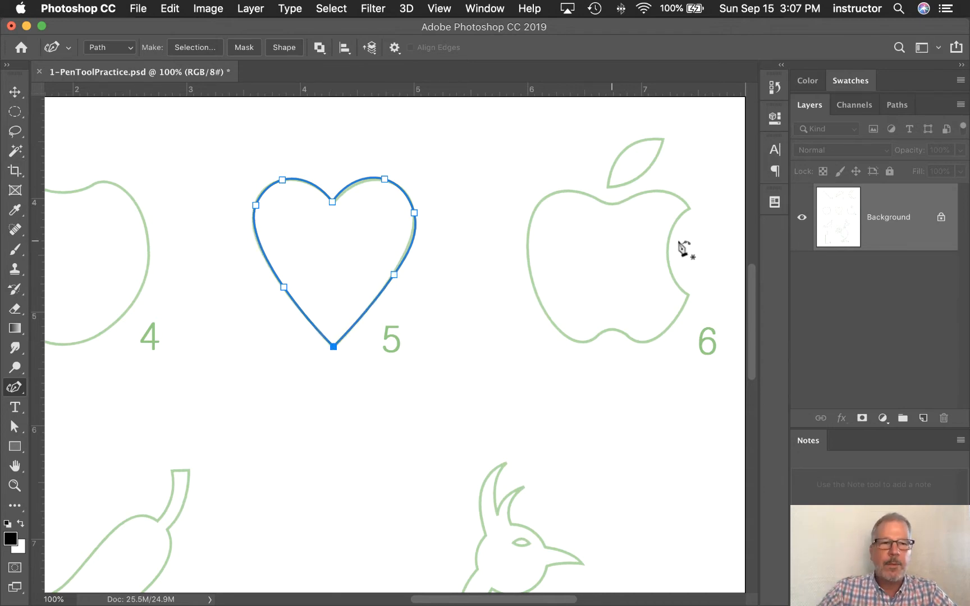
Save the heart's work path as Path 1 and deselect it
left_click(898, 107)
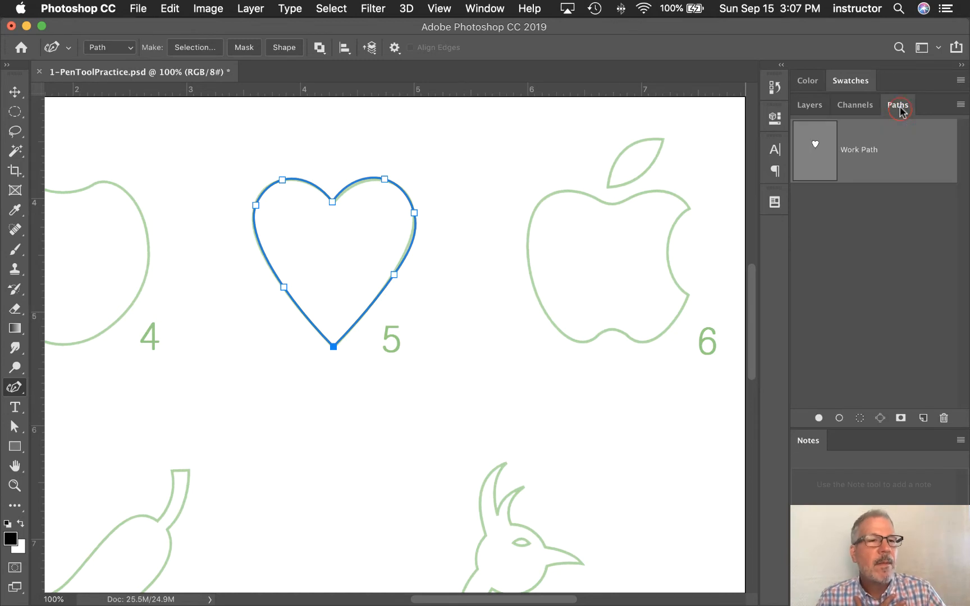
double_click(857, 151)
left_click(639, 319)
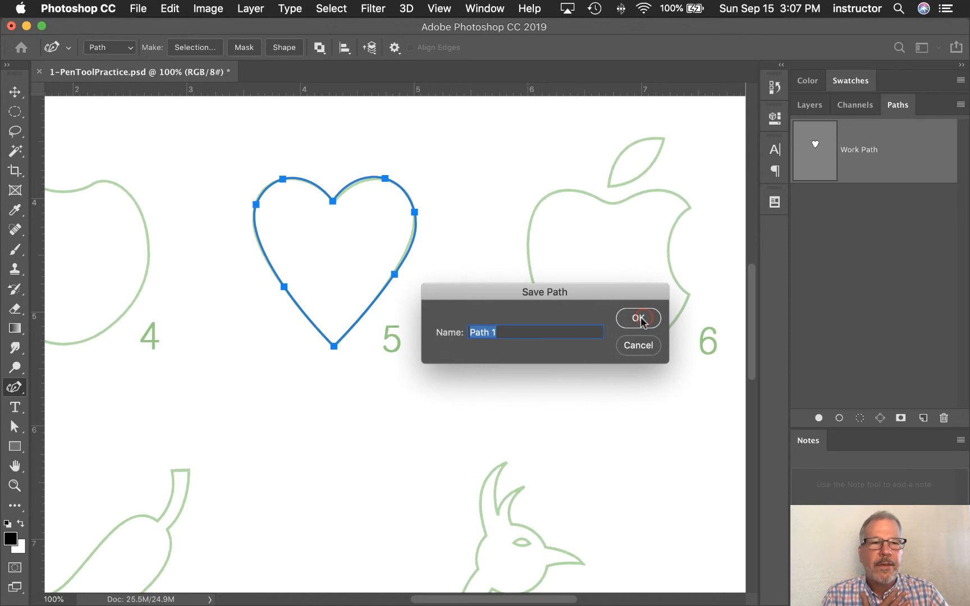
left_click(854, 224)
Trace the leaf of apple 6 as a closed curved path and convert both of its pointed ends to corner points
left_click_drag(635, 258, 441, 270)
key("super+plus")
left_click_drag(479, 242, 393, 393)
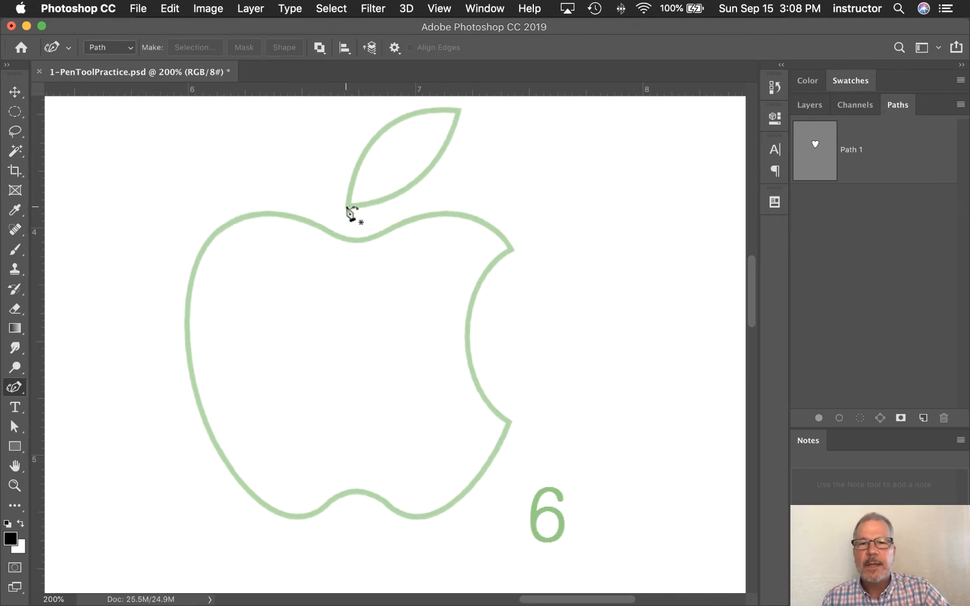
left_click(348, 204)
left_click_drag(384, 129, 405, 129)
left_click(457, 109)
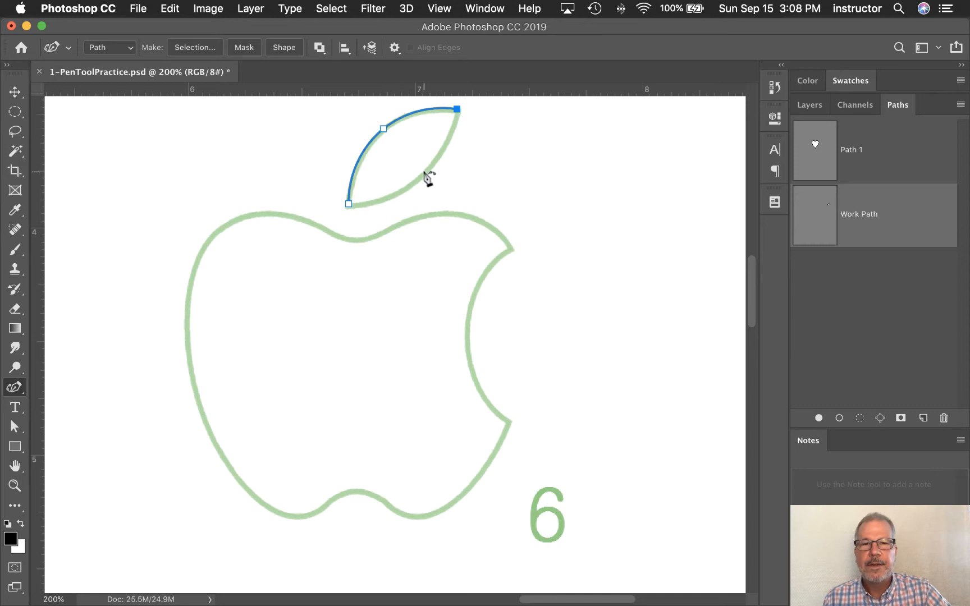
left_click_drag(424, 172, 426, 173)
left_click_drag(349, 205, 350, 208)
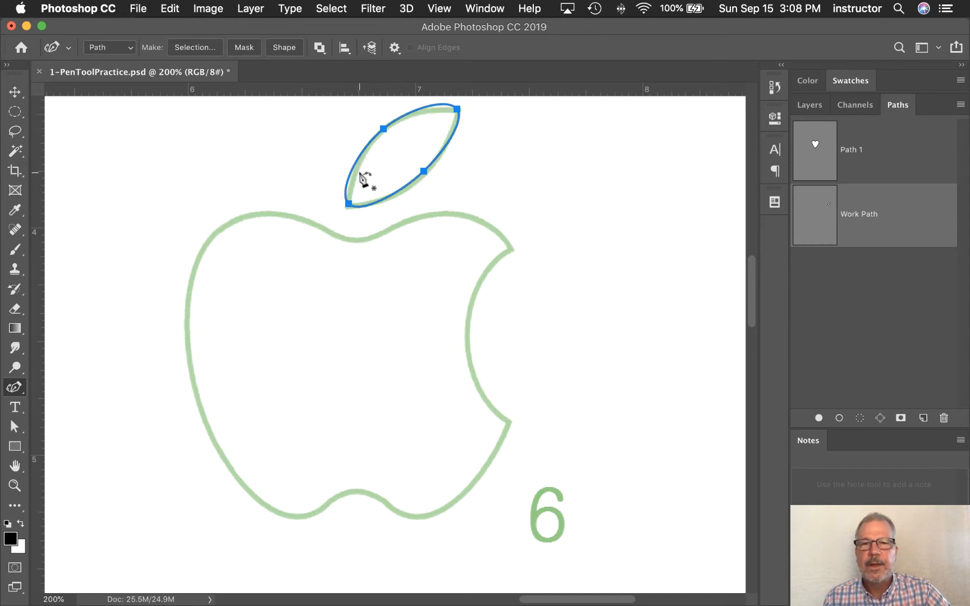
left_click(456, 109, "super")
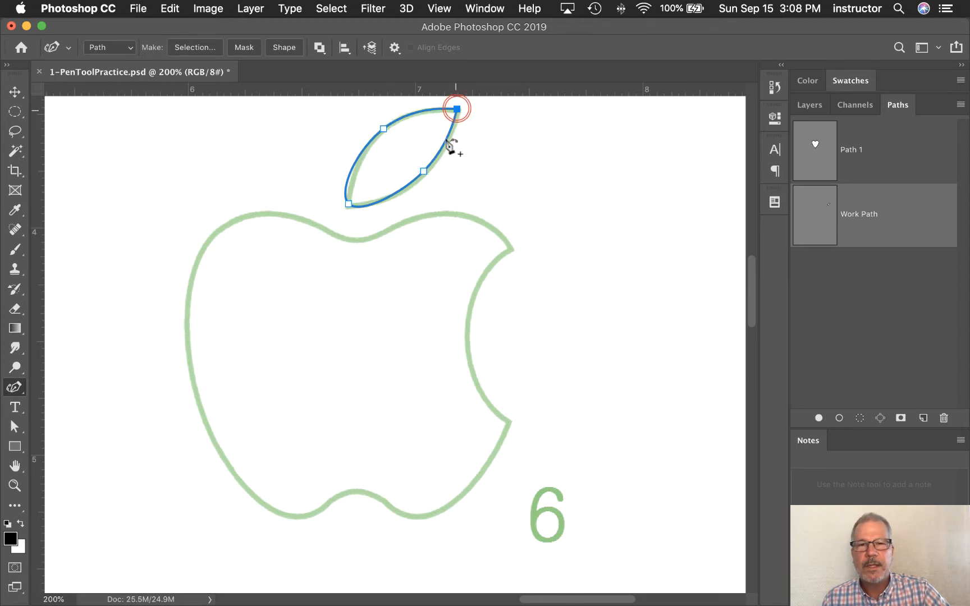
left_click(348, 204, "super")
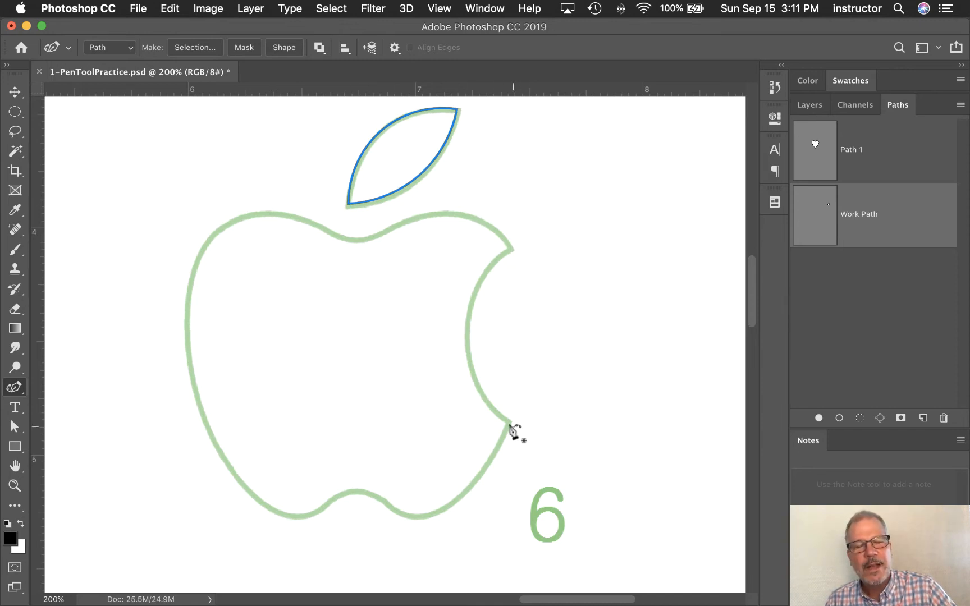
Start tracing the apple's body from the top notch over the right lobe and around the bite, with corner points at the bite's two tips
left_click(356, 240)
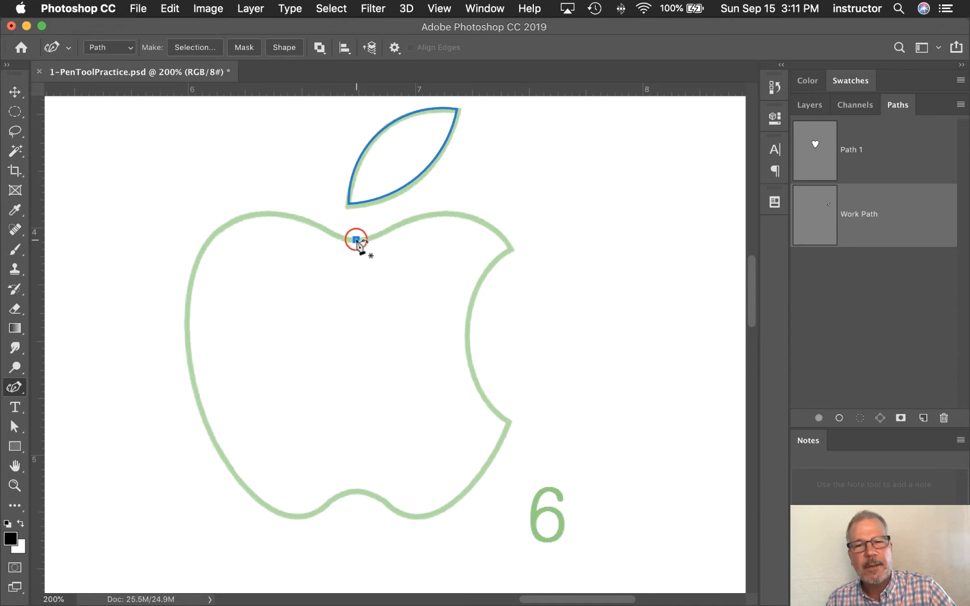
left_click(453, 212)
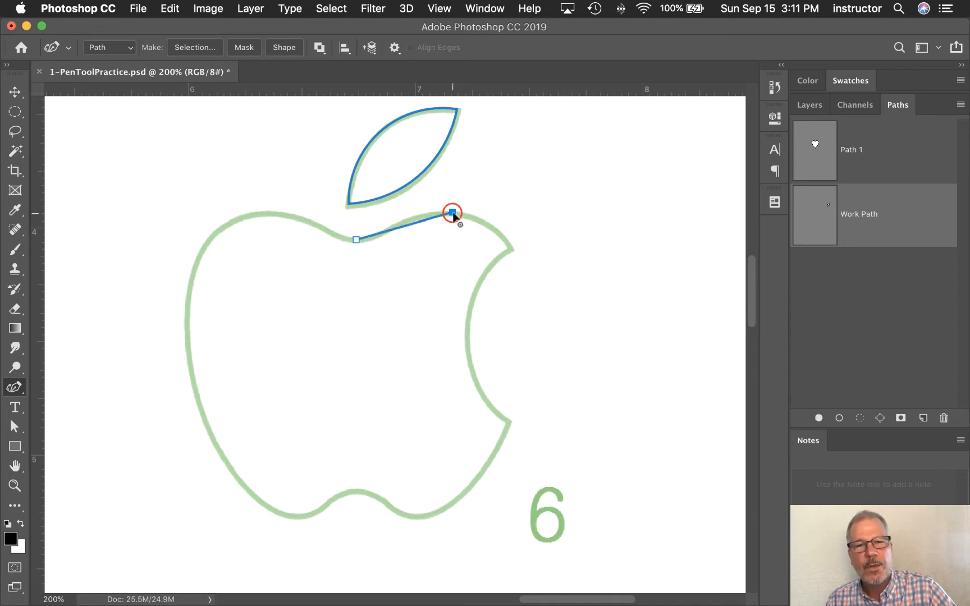
left_click(510, 248)
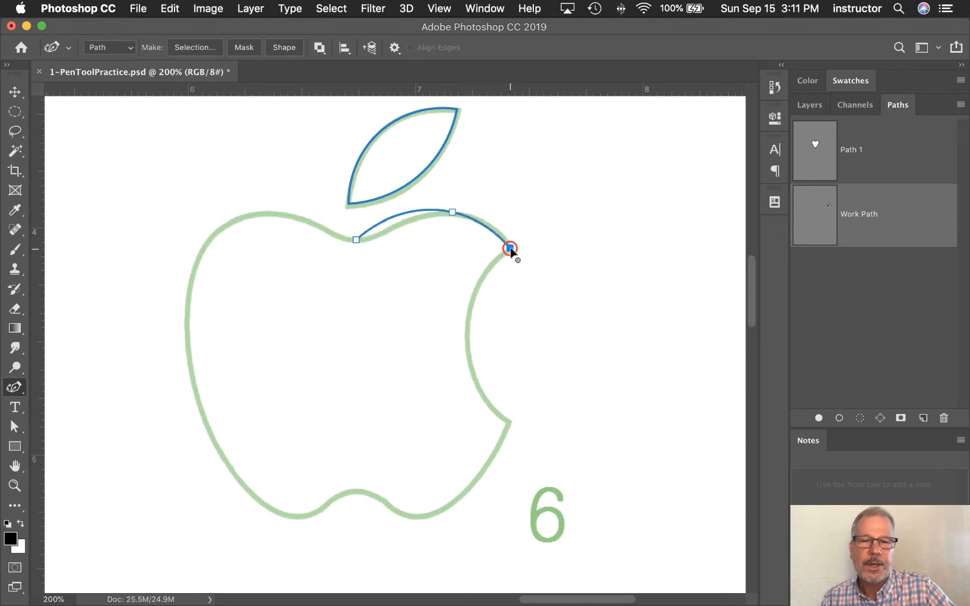
left_click(466, 339)
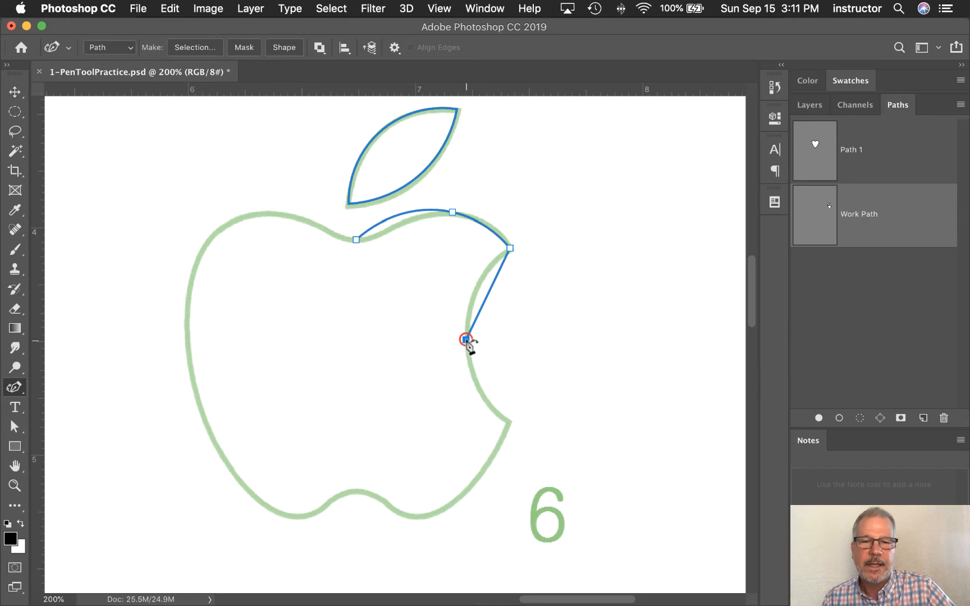
left_click(508, 422)
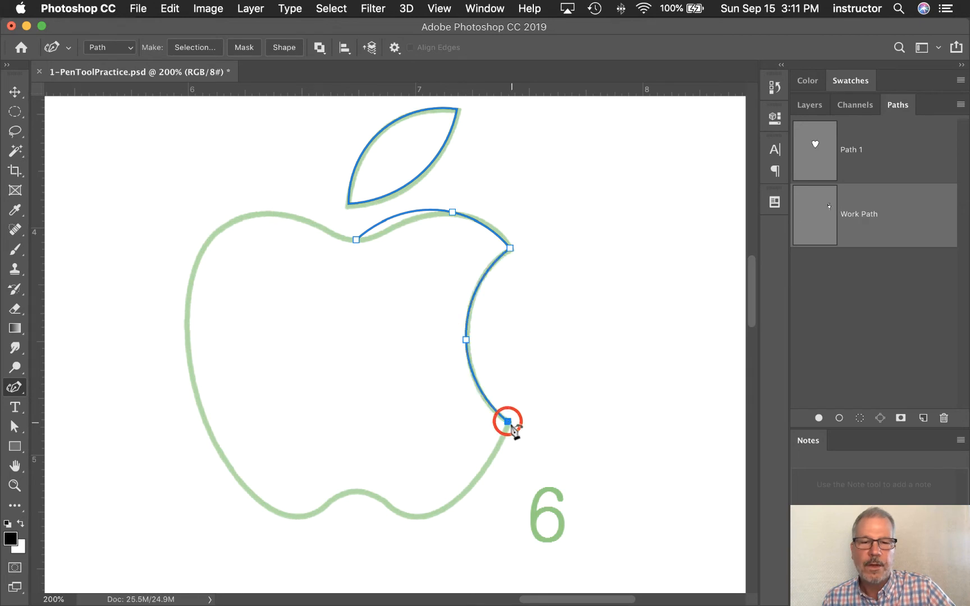
Continue the apple path along the lower right, the base and the left side, and close it at the top notch
left_click(464, 490)
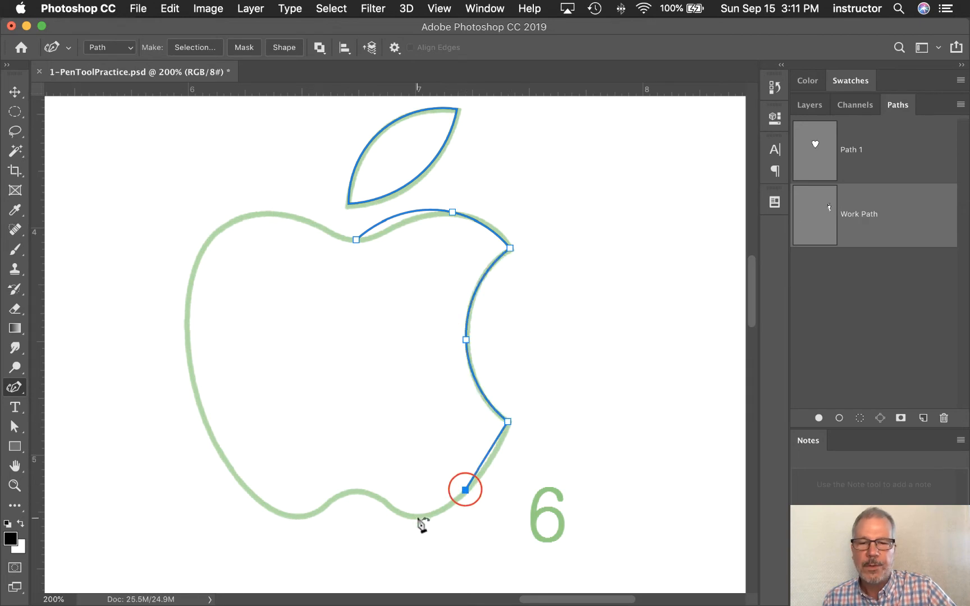
left_click(418, 517)
left_click(358, 491)
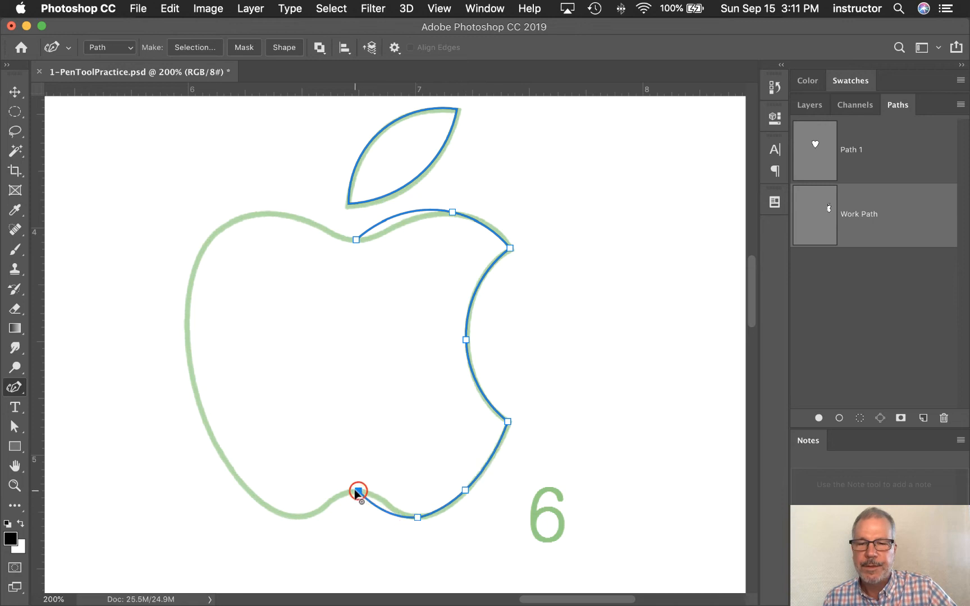
left_click(293, 517)
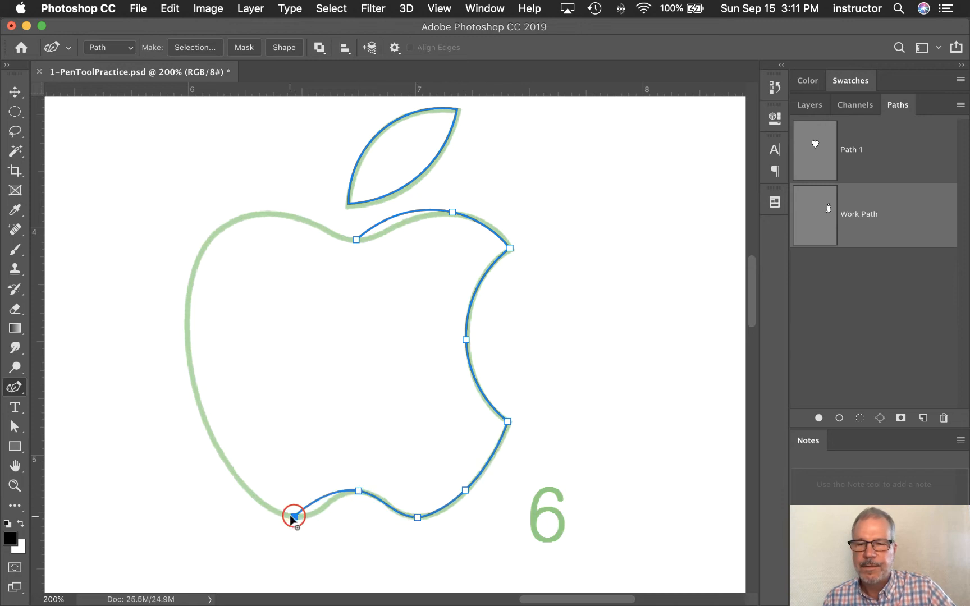
left_click(210, 433)
left_click(189, 283)
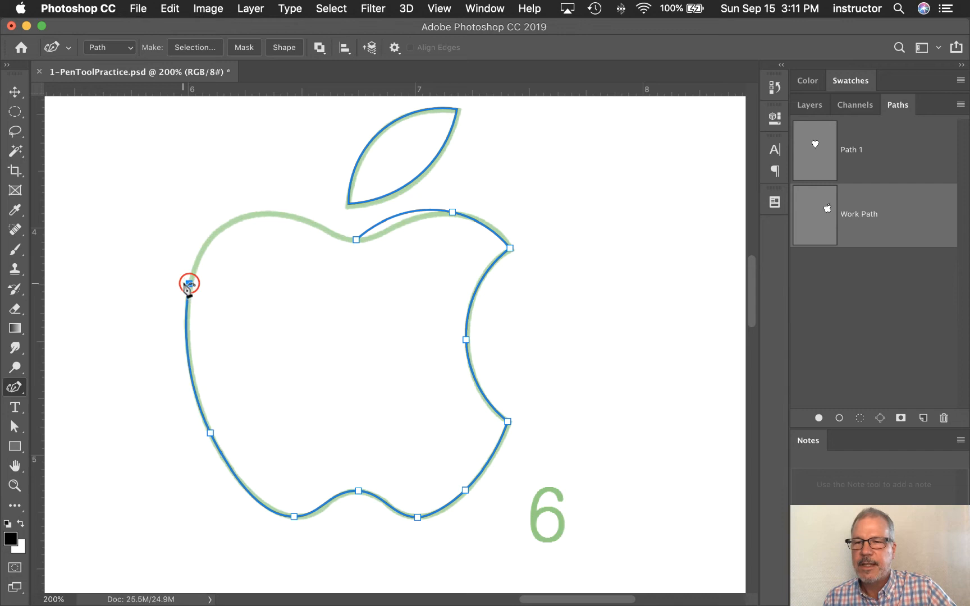
left_click(258, 213)
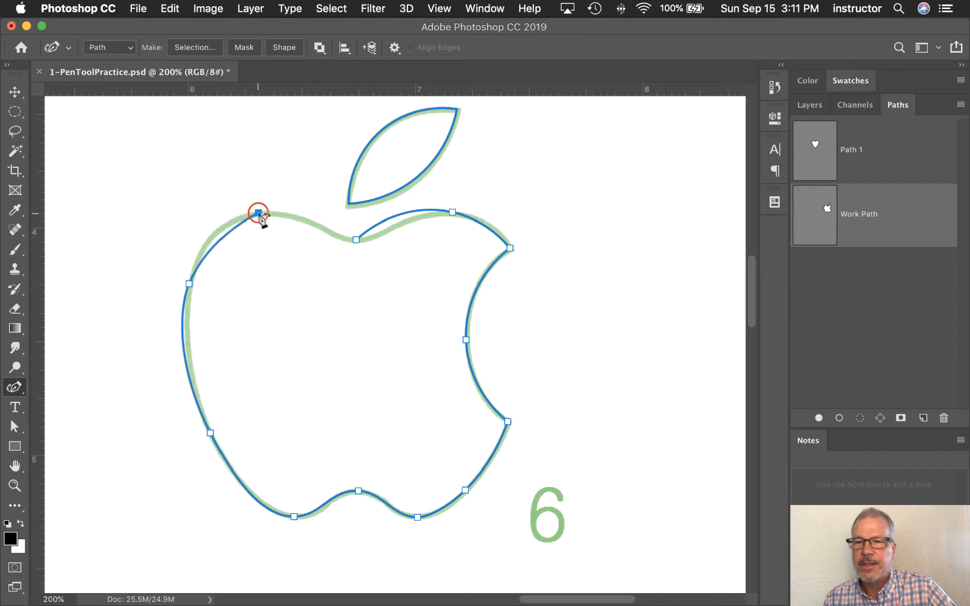
left_click(355, 240)
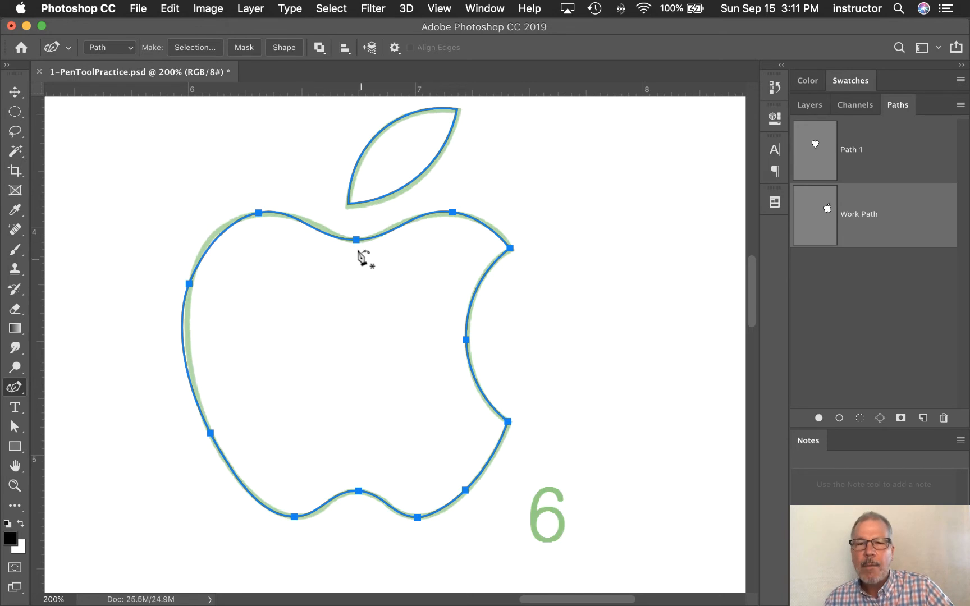
Convert the anchor on top of the apple's left lobe to a corner point
left_click(258, 212, "alt")
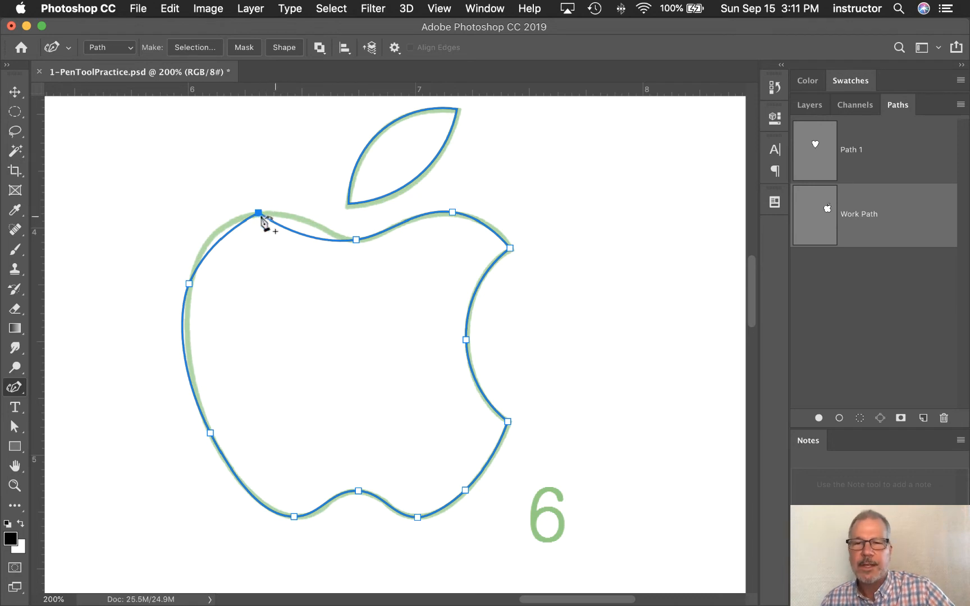
Make the anchor on the apple's left lobe smooth again and fit the left lobe and side to the outline by moving and adding anchors
left_click_drag(258, 213, 306, 240)
left_click_drag(259, 211, 255, 214)
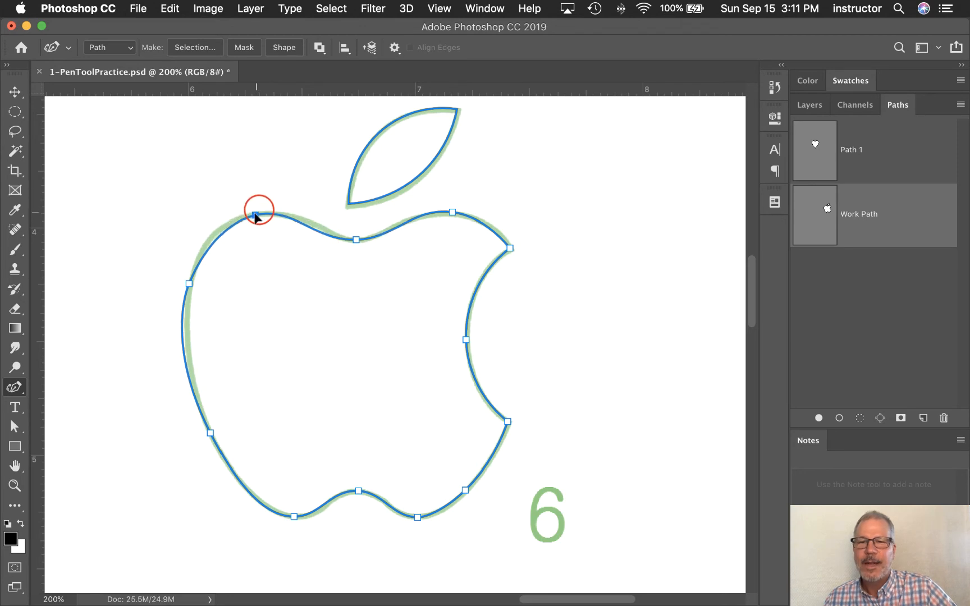
left_click(317, 226)
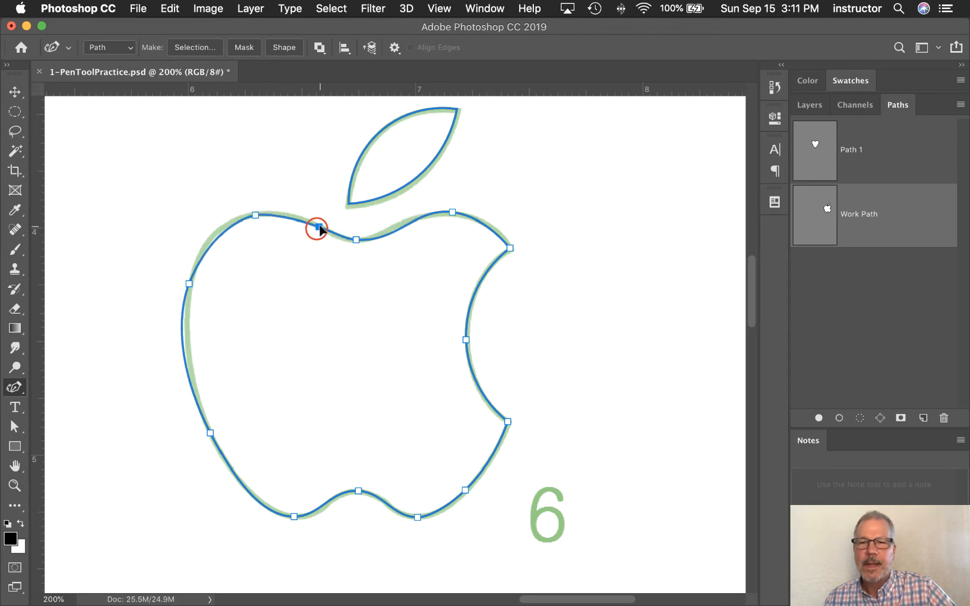
left_click_drag(188, 283, 201, 253)
left_click_drag(181, 319, 187, 323)
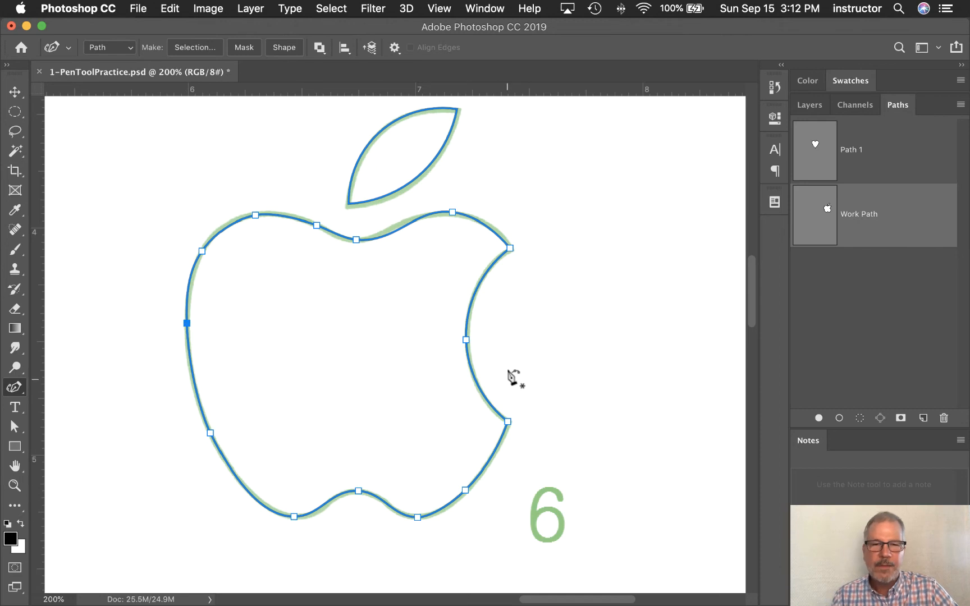
Fit the apple's right lobe to the outline by shifting its top anchor and adding one between it and the notch
left_click_drag(451, 213, 463, 215)
left_click(398, 232)
left_click_drag(408, 228, 405, 222)
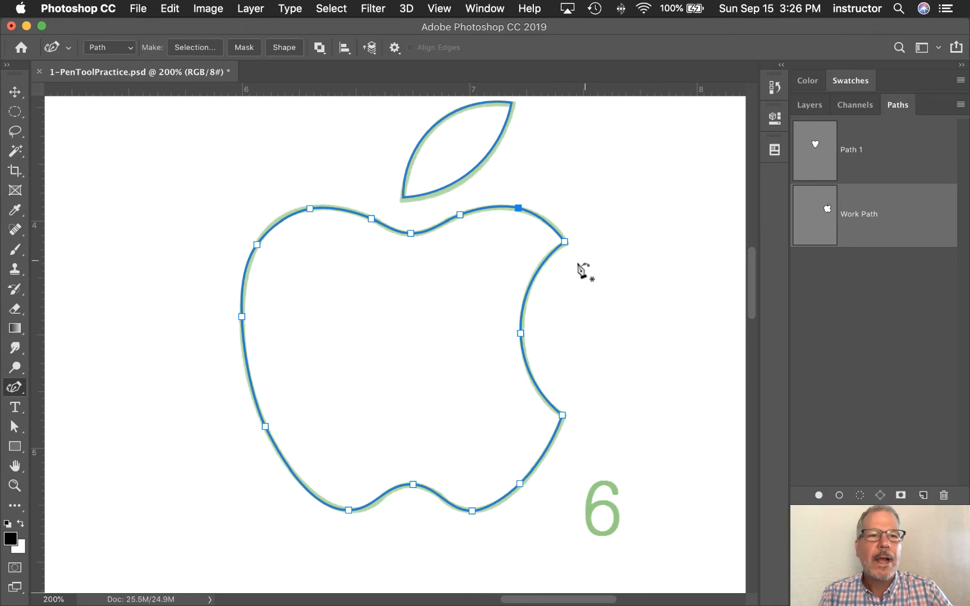
Save the apple's work path as Path 2 and deselect it
double_click(855, 216)
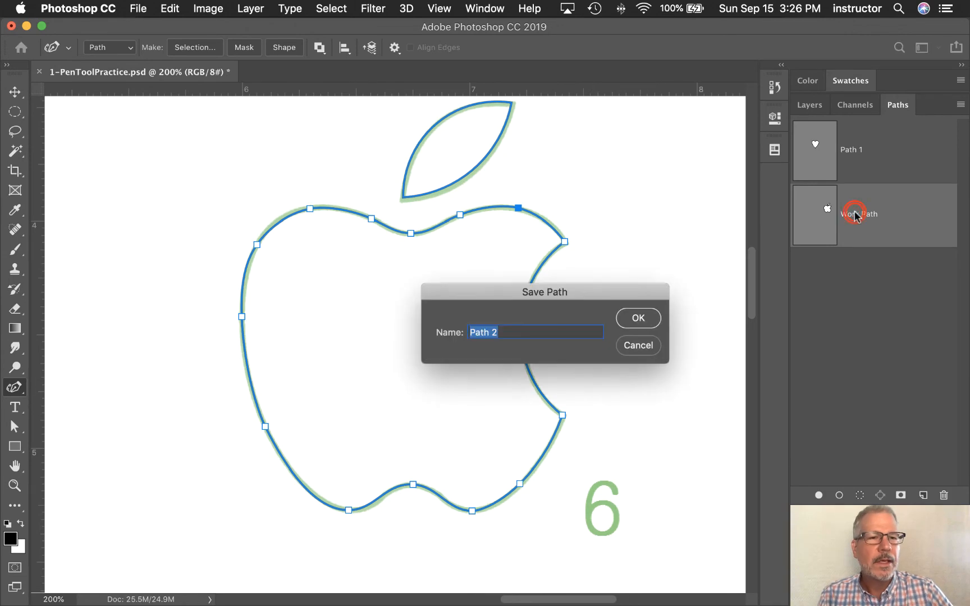
left_click(638, 318)
left_click(876, 305)
Start a new path on chili pepper 7 by tracing its stem with four corner points and bending both long sides to the outline
key("space")
left_click_drag(275, 374, 416, 281)
left_click_drag(119, 373, 399, 262)
left_click_drag(258, 454, 448, 271)
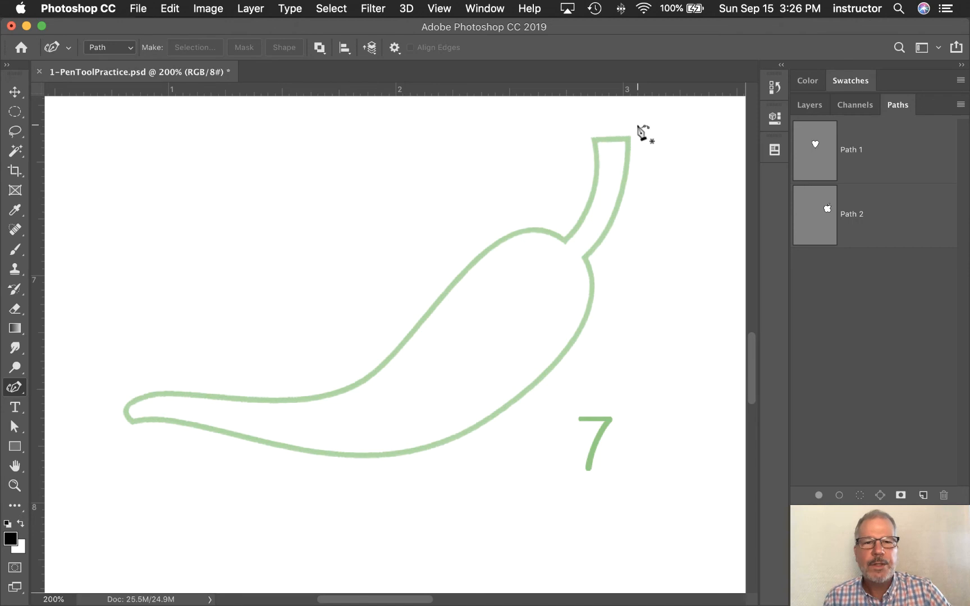
left_click(565, 240)
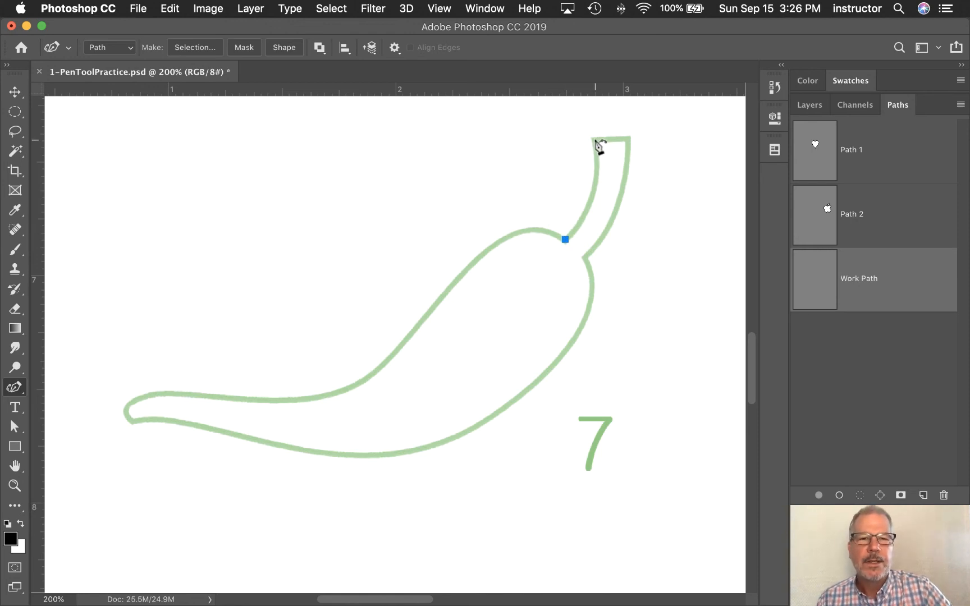
left_click(628, 138)
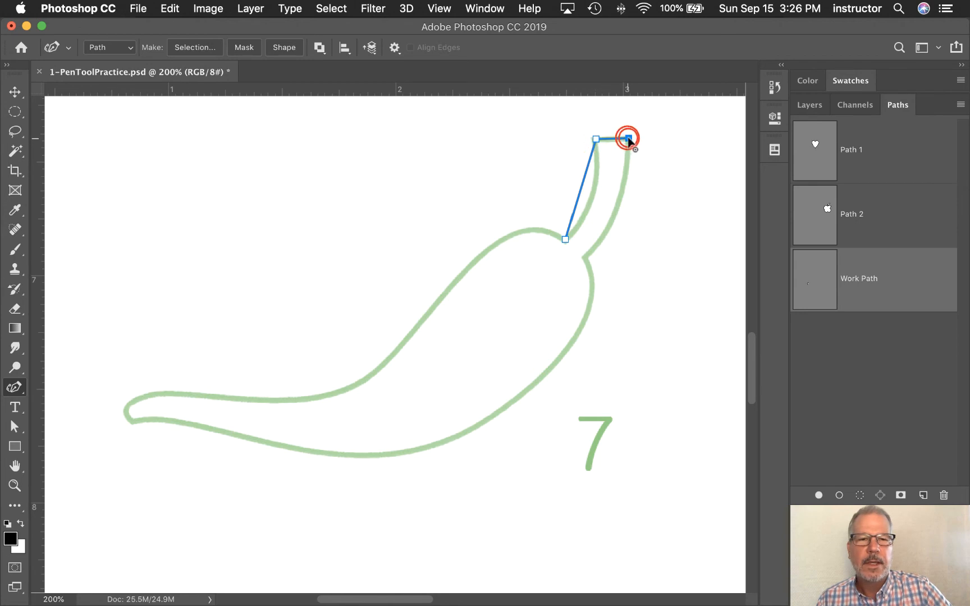
left_click(585, 257)
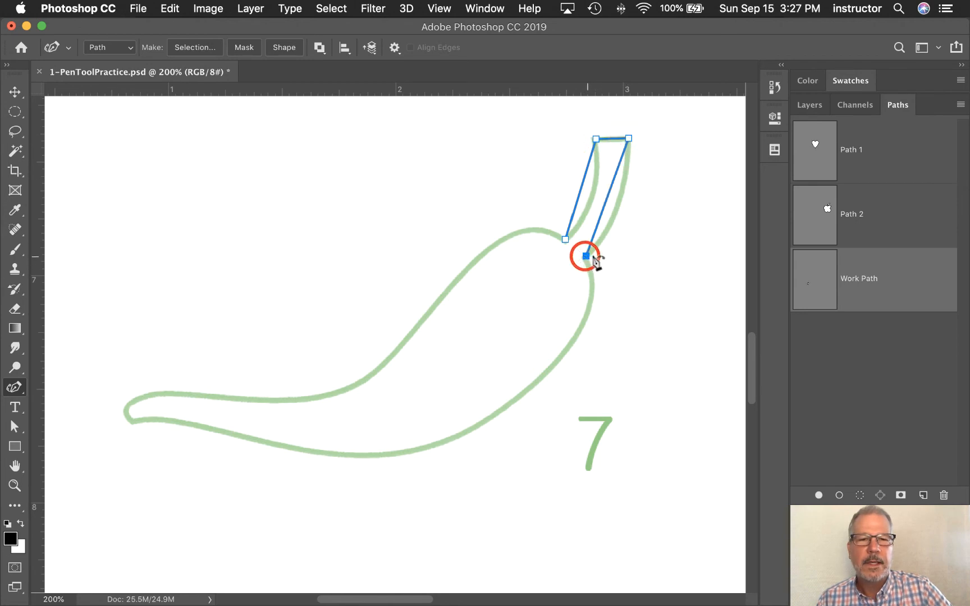
left_click_drag(617, 200, 592, 193)
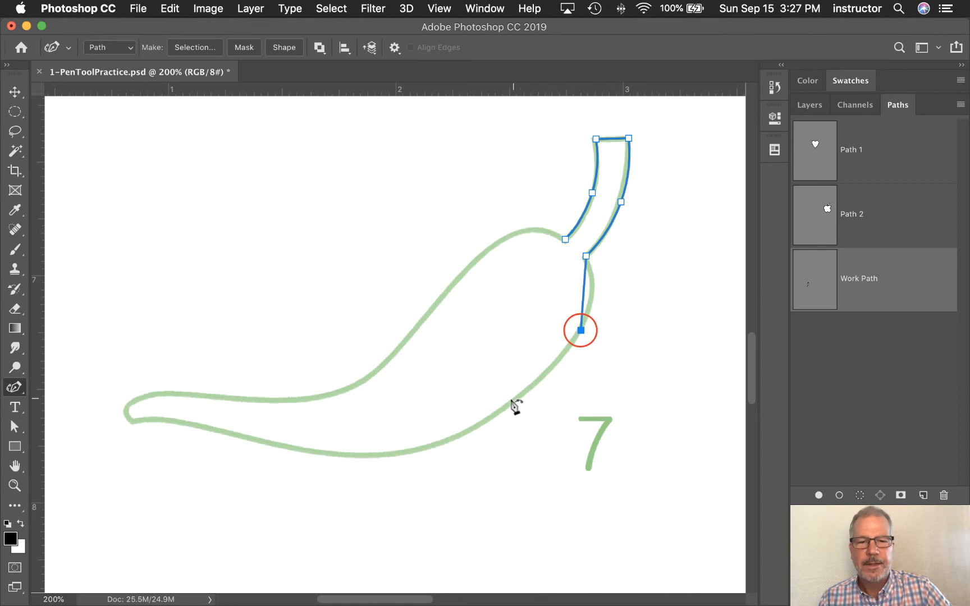
Continue the chili path with curved points from the stem's right base along the lower edge to just before the tip
left_click(485, 420)
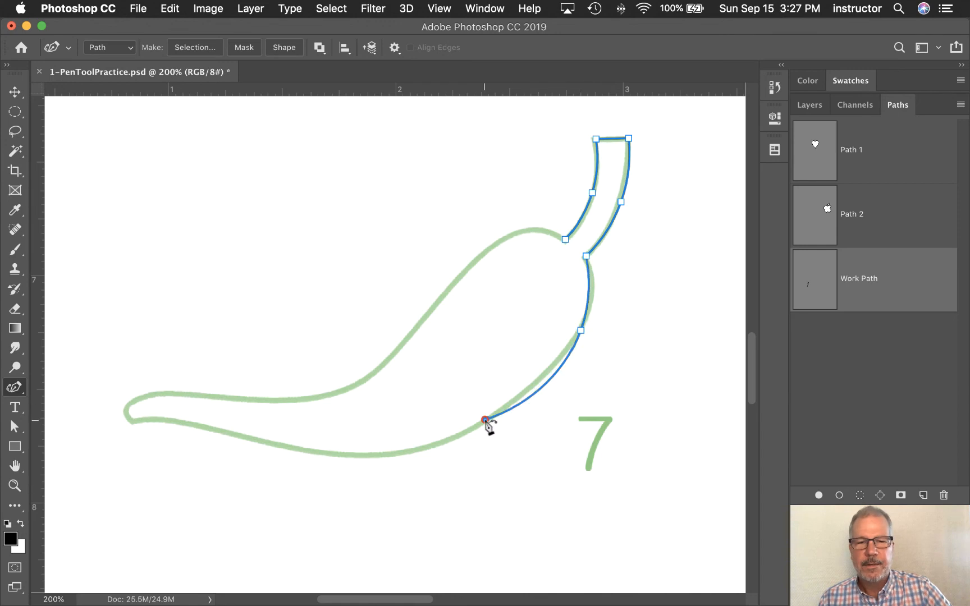
left_click(371, 455)
left_click(266, 441)
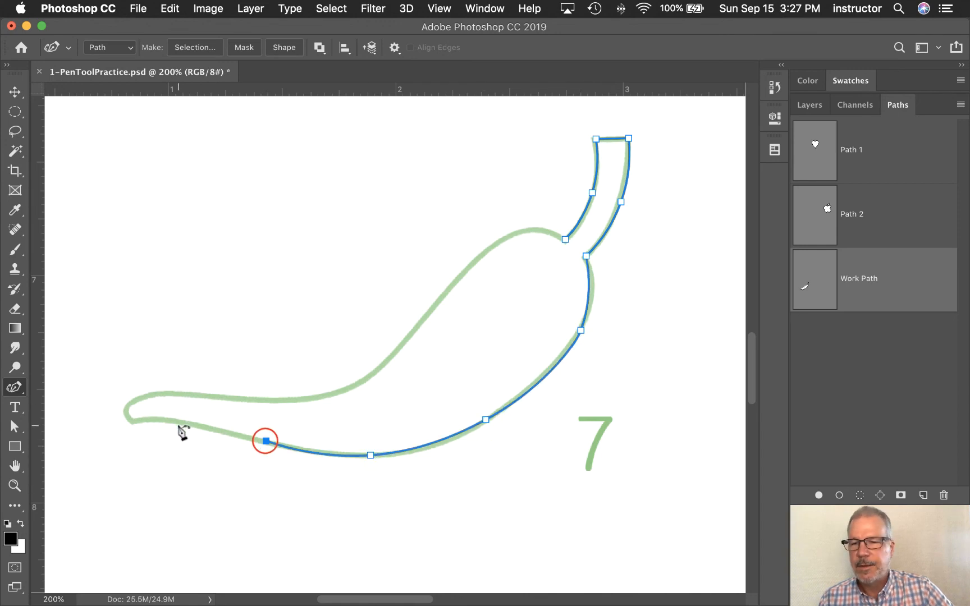
left_click(160, 418)
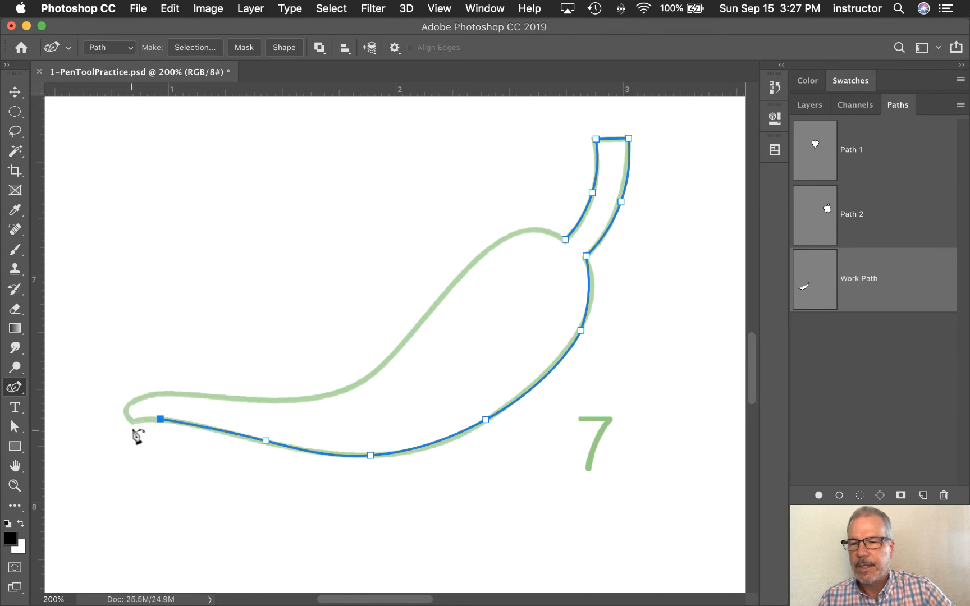
Trace around the chili's tip and back along the upper edge, closing the path at the stem's left base
left_click_drag(132, 420, 131, 401)
left_click(179, 392)
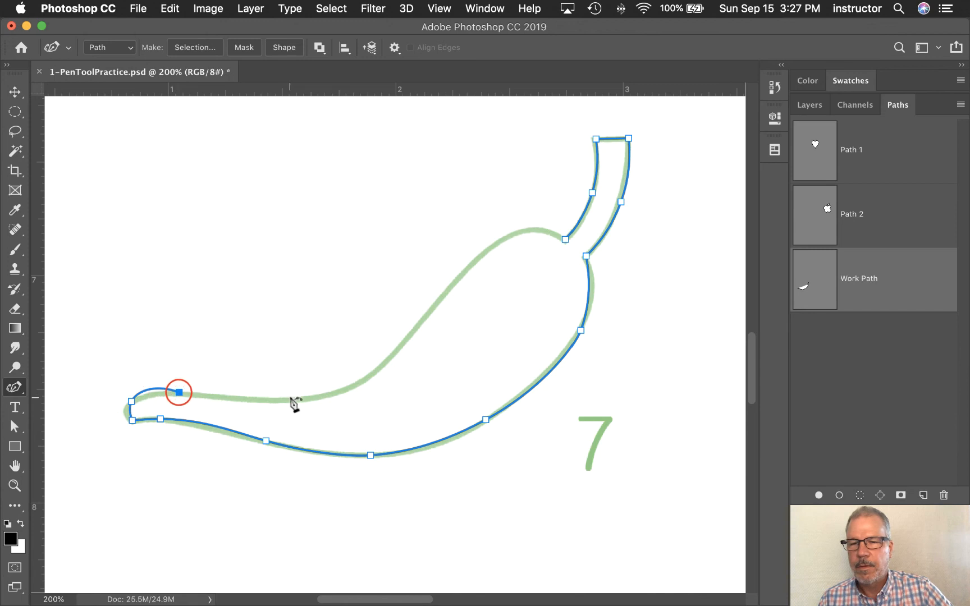
left_click(300, 399)
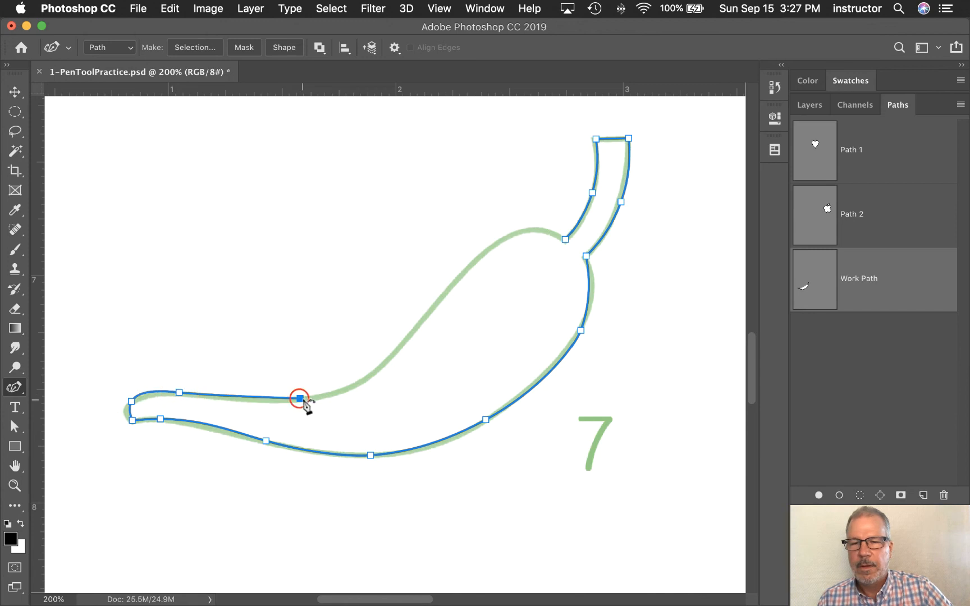
left_click(413, 332)
left_click(497, 241)
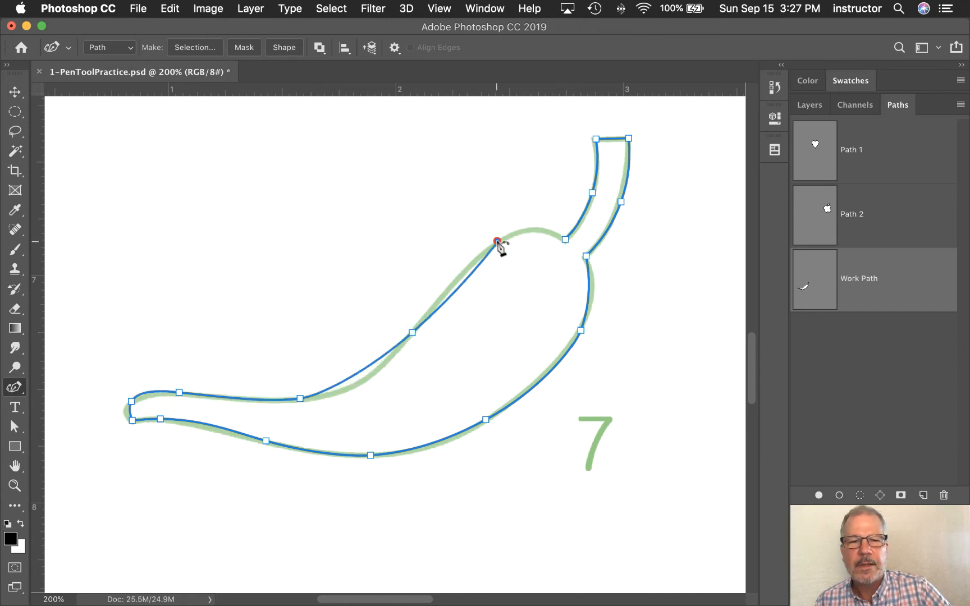
left_click(565, 239)
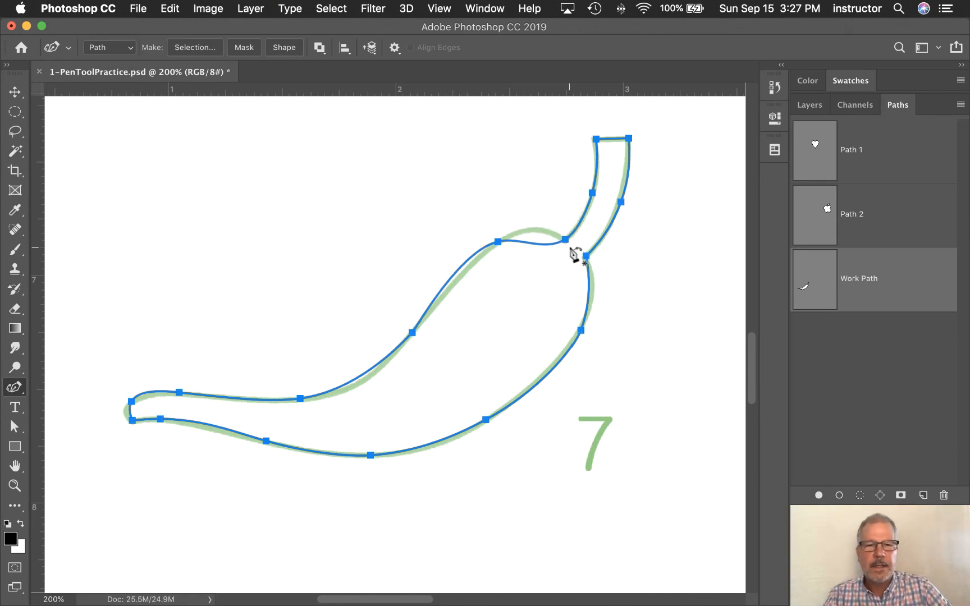
Convert the anchor at the stem's left base to a corner point and fit the chili's upper edge by moving and adding anchors
double_click(566, 240)
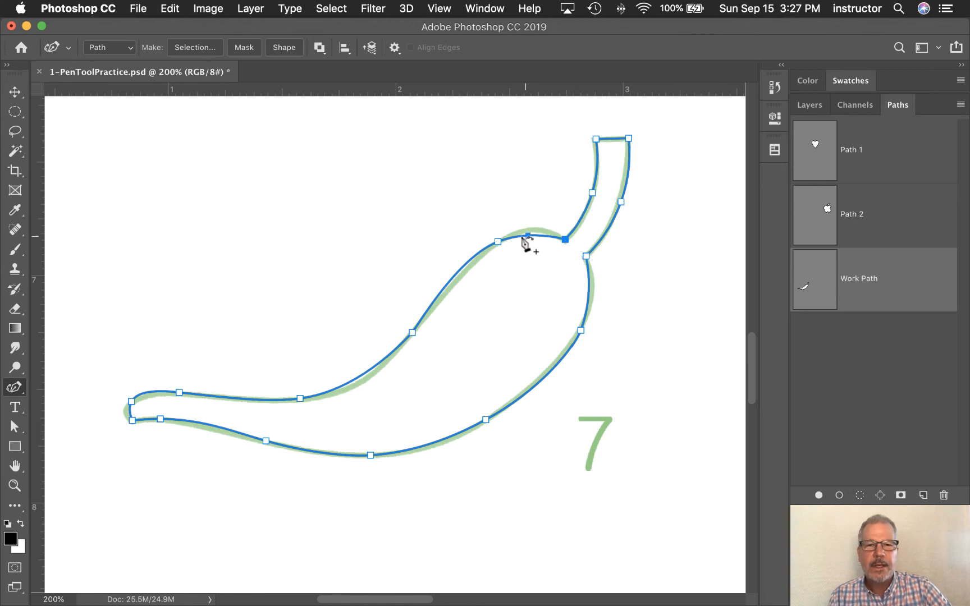
left_click_drag(498, 242, 530, 233)
left_click(413, 332)
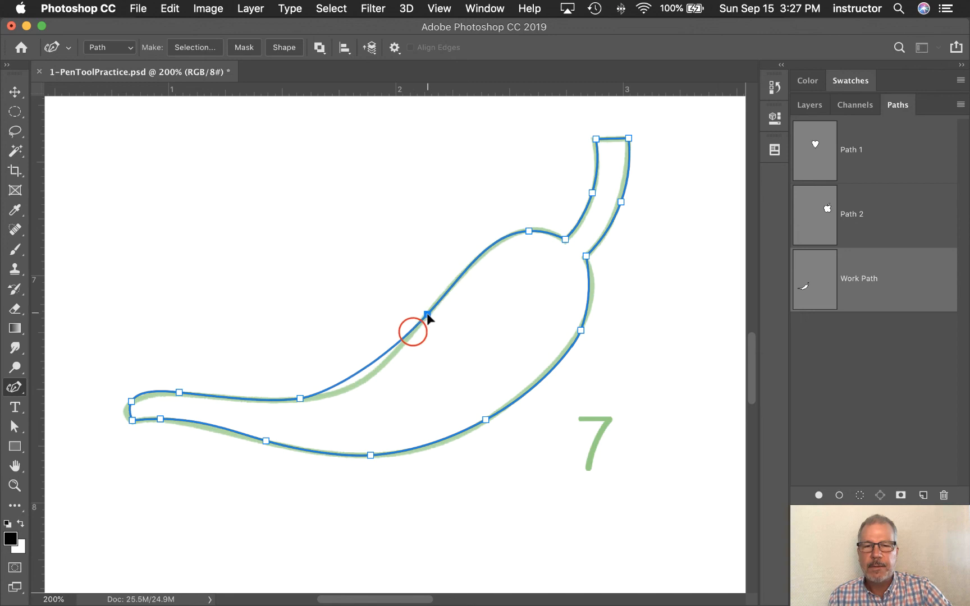
mouse_move(361, 371)
left_mouse_down()
mouse_move(366, 379)
mouse_move(354, 386)
left_mouse_up()
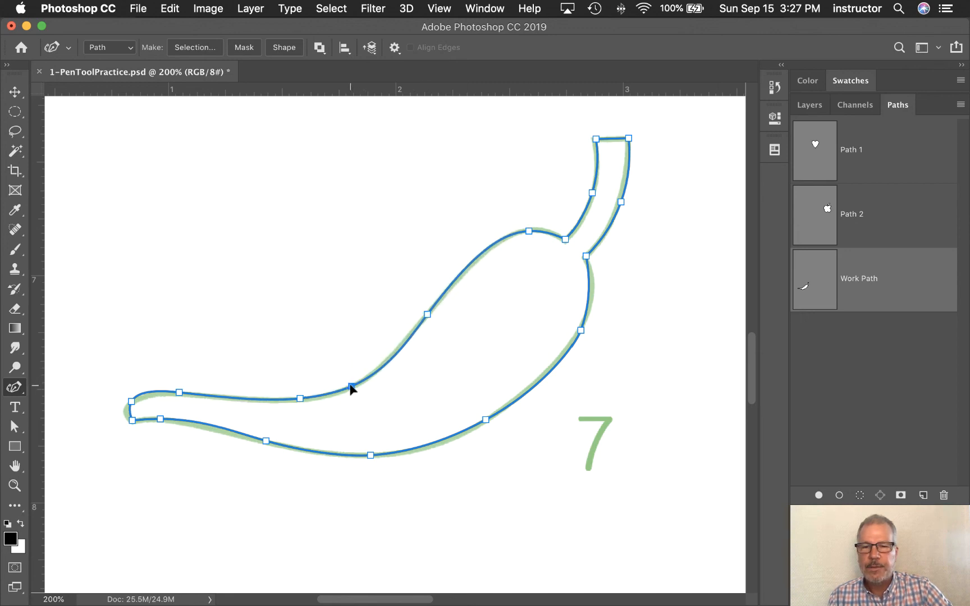
Fit the chili's tip, lower edge and right side to the outline by repositioning their anchors and adding one on the lower right curve
left_click_drag(130, 403, 131, 422)
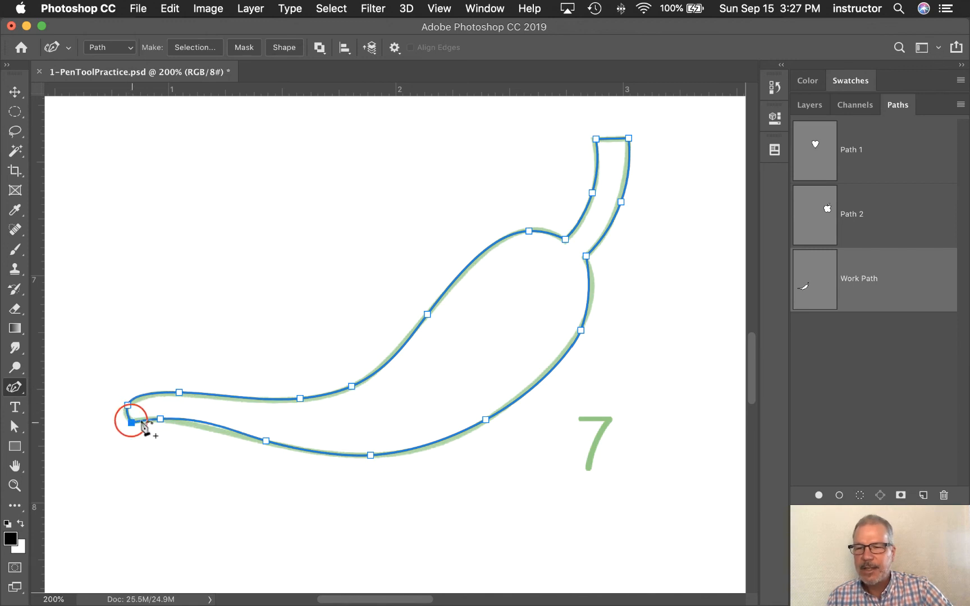
left_click_drag(267, 442, 272, 444)
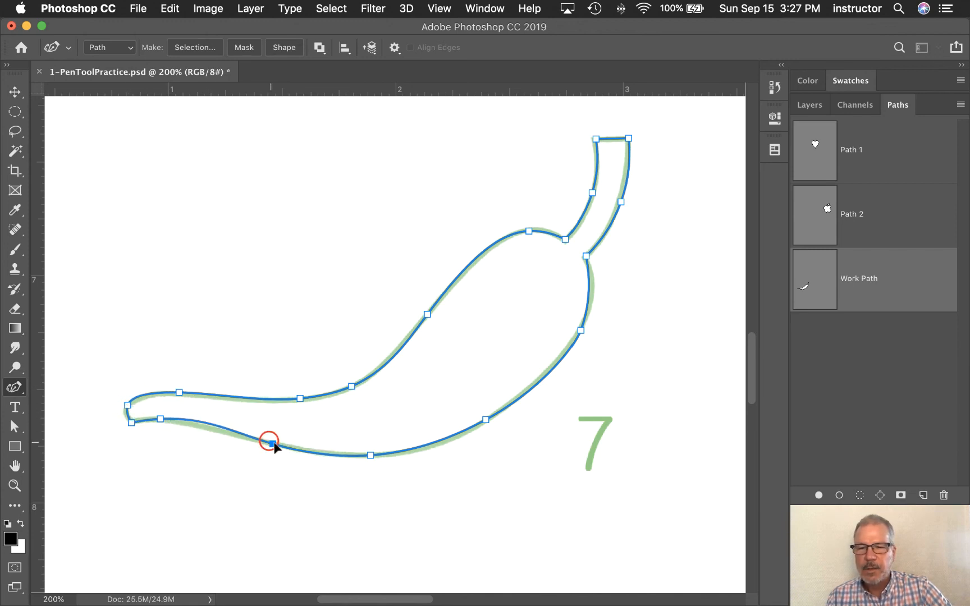
left_click_drag(160, 419, 171, 421)
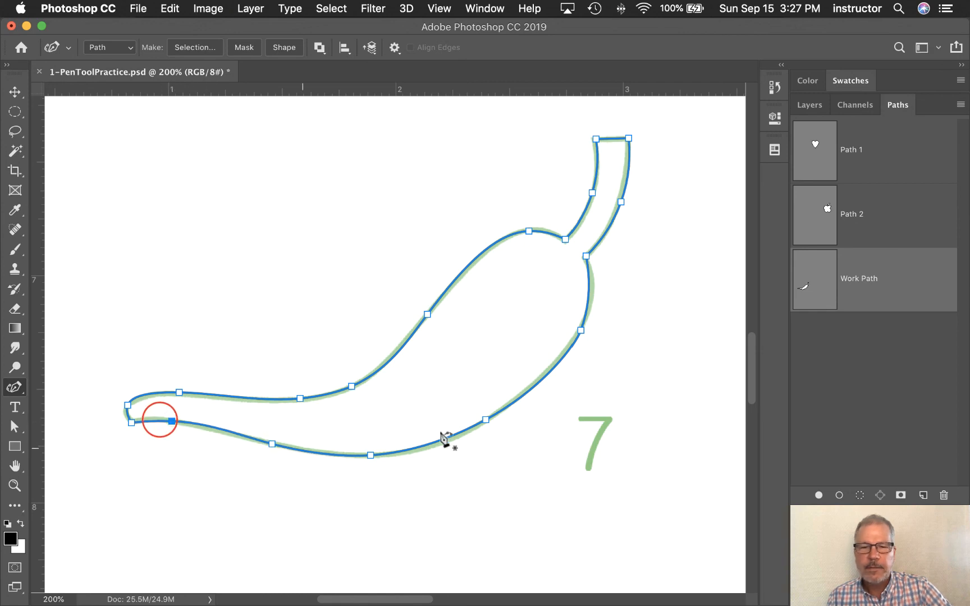
left_click_drag(485, 420, 480, 423)
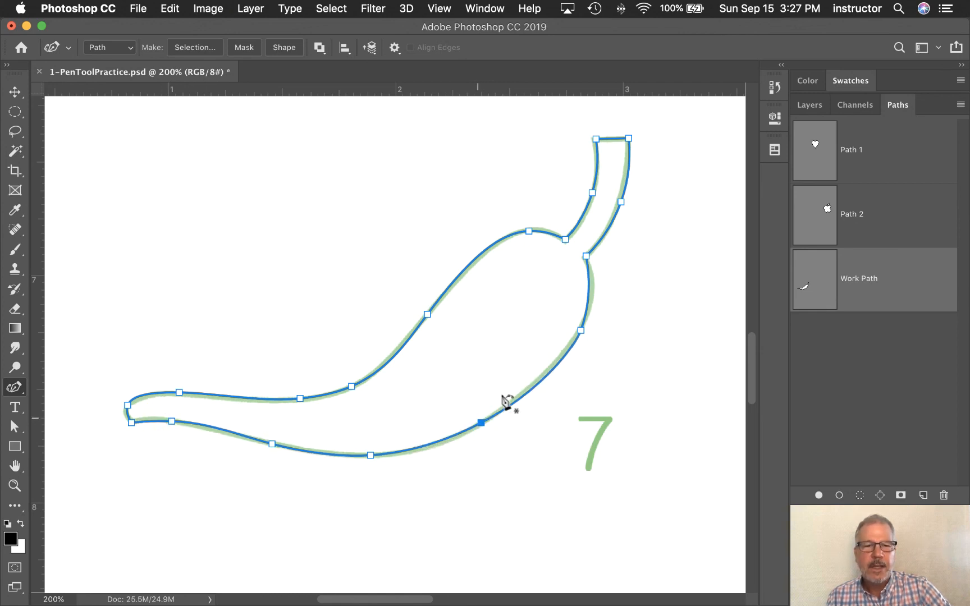
left_click_drag(581, 332, 591, 294)
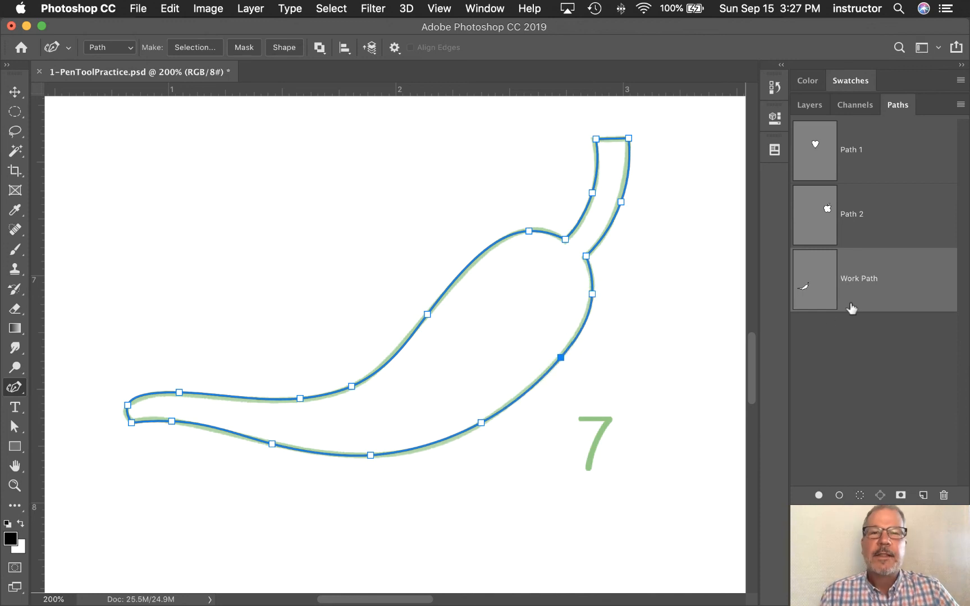